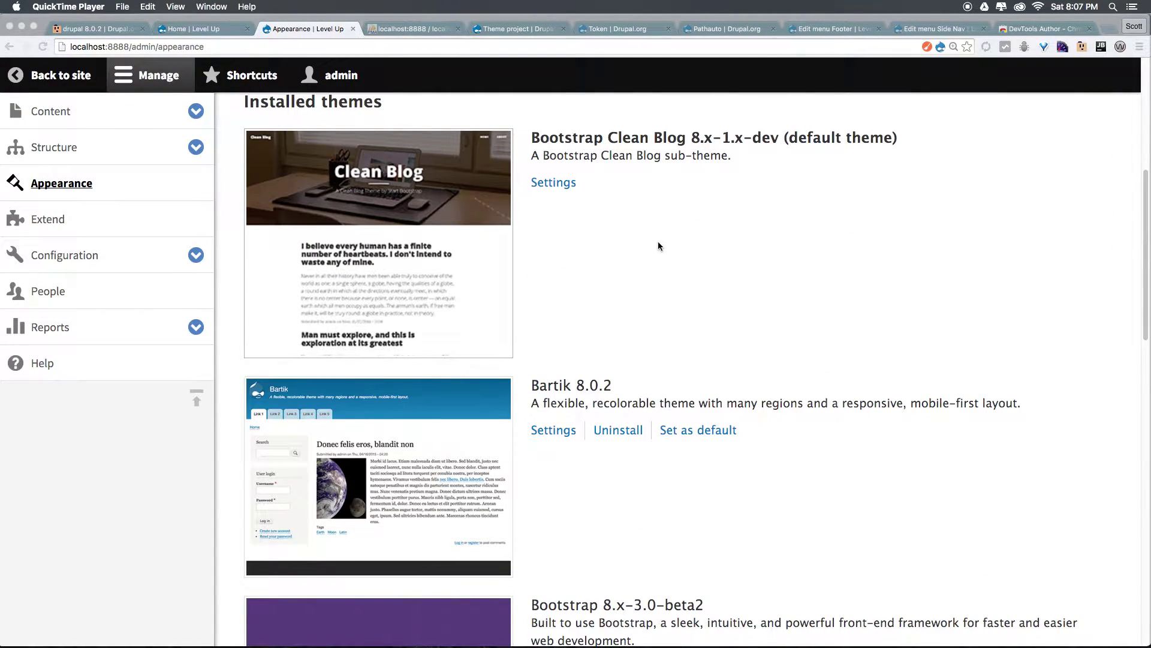
# Set Bootstrap 8.x-3.0-beta2 as the default theme and reload the Level Up homepage to view it.
pyautogui.click(468, 510)
pyautogui.scroll(-10, 675, 396)
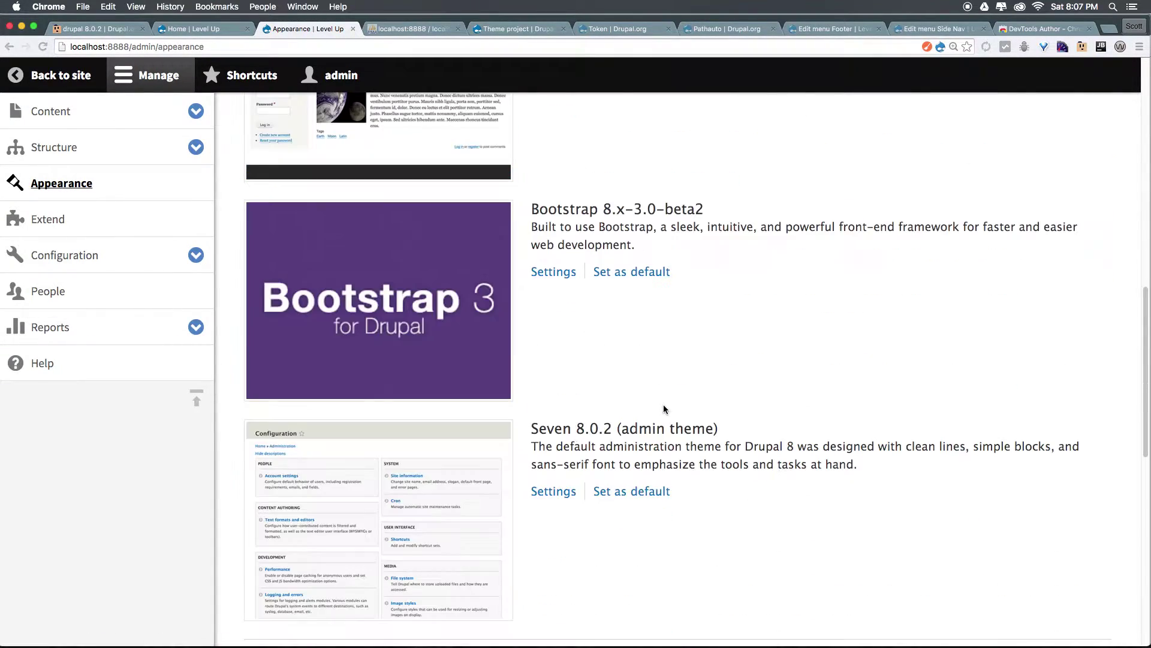
pyautogui.click(640, 274)
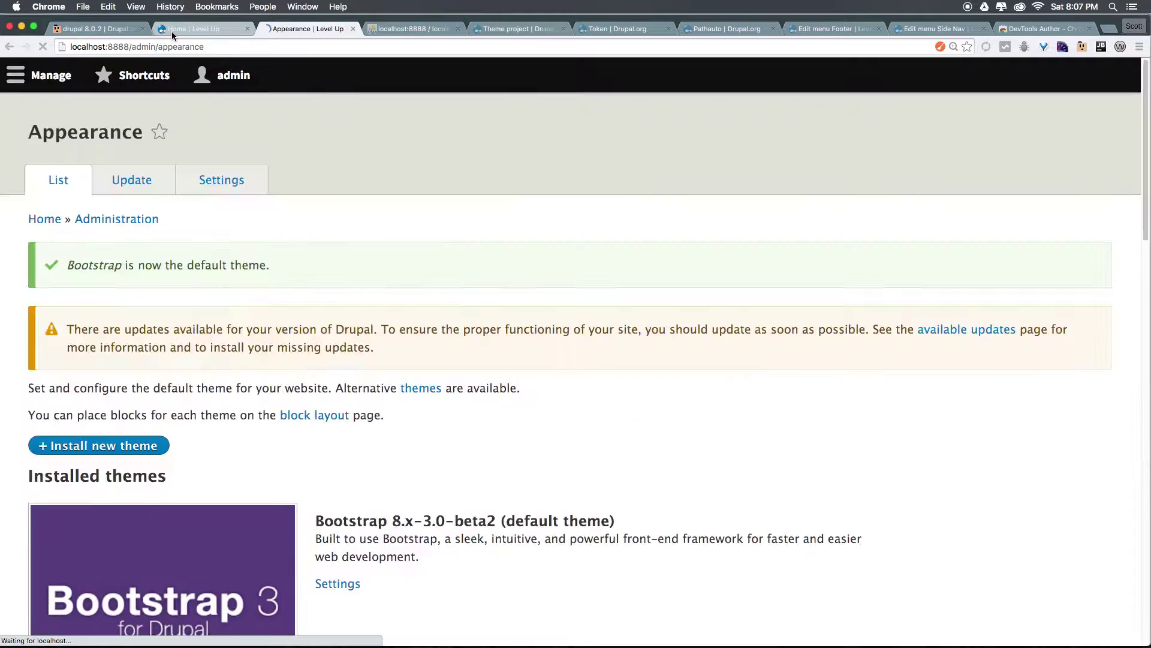
pyautogui.click(171, 31)
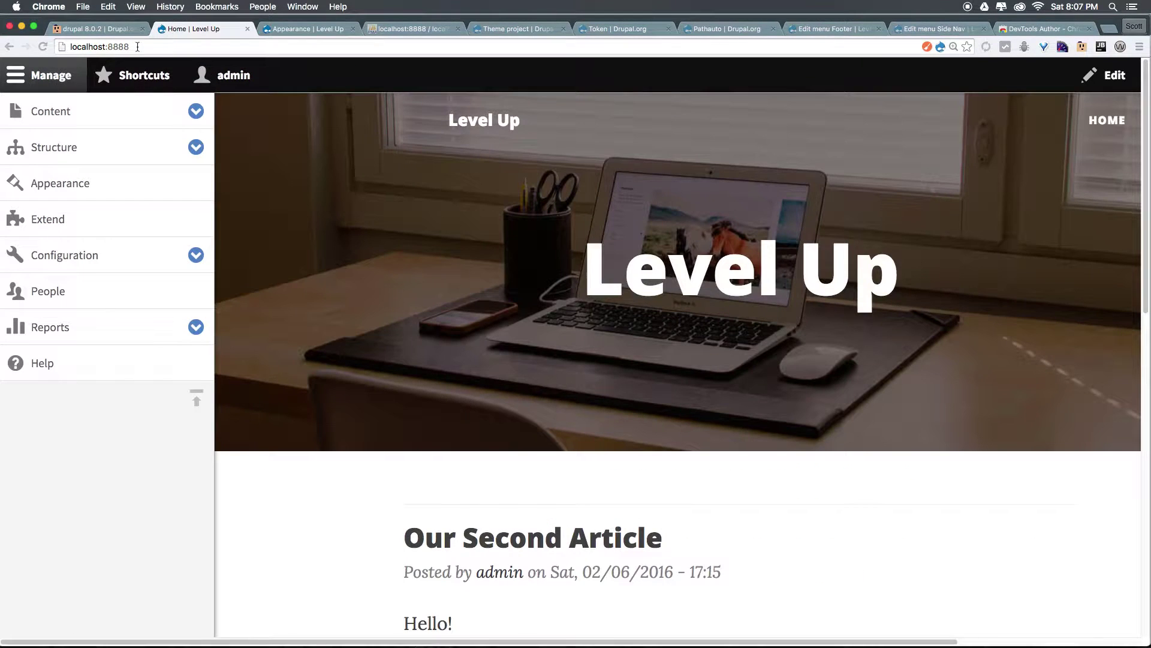
pyautogui.click(38, 45)
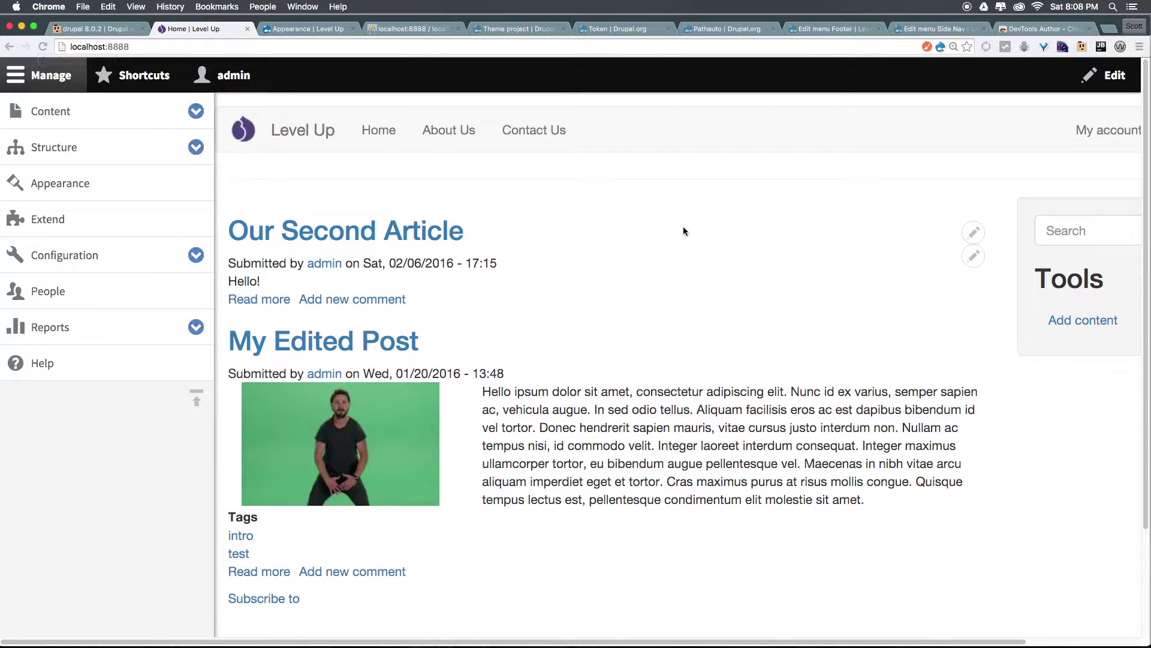
pyautogui.scroll(-3, 843, 189)
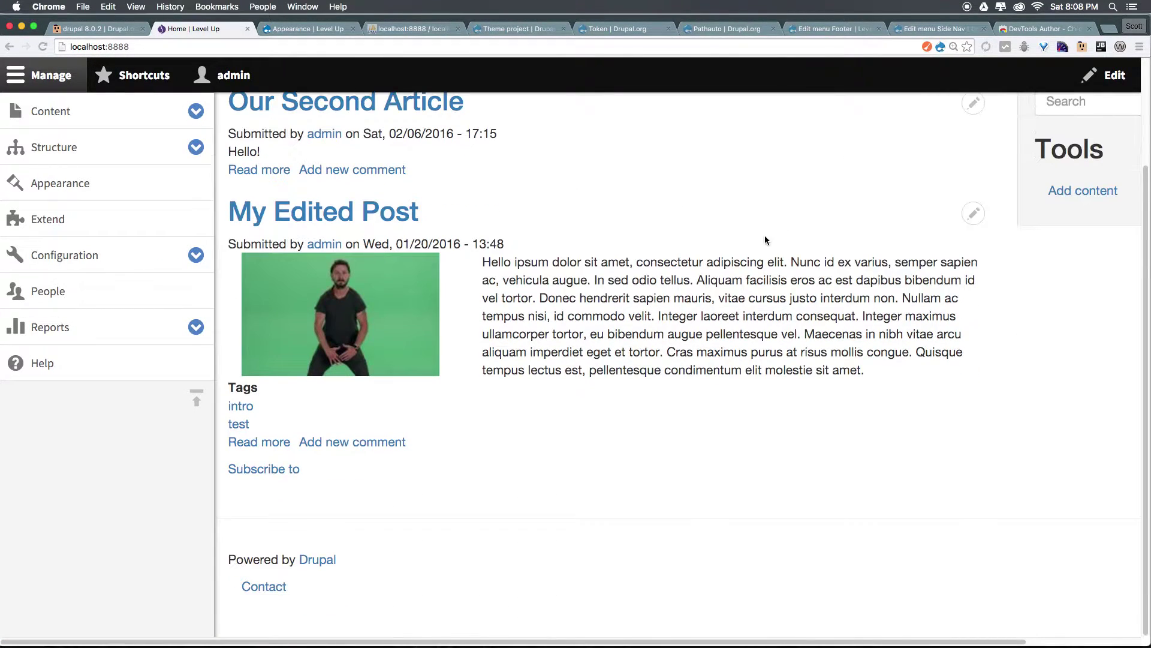
# In the visitor's browser window, reload About Us, then open Home and scroll through it.
pyautogui.press('super+grave')
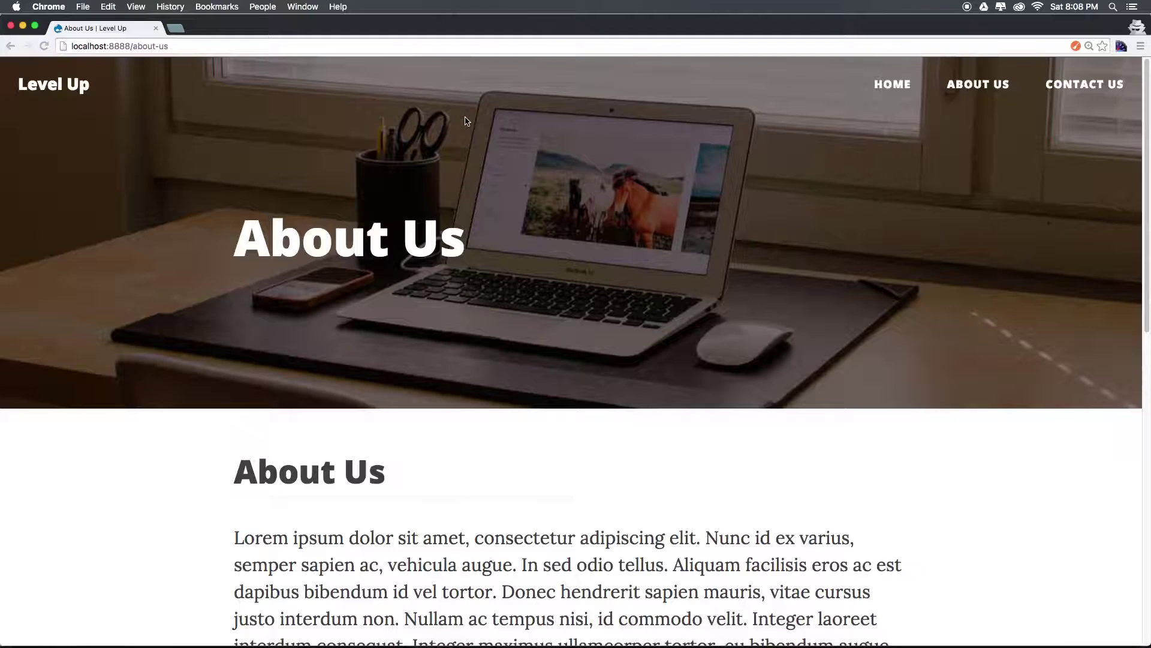
pyautogui.press('super+r')
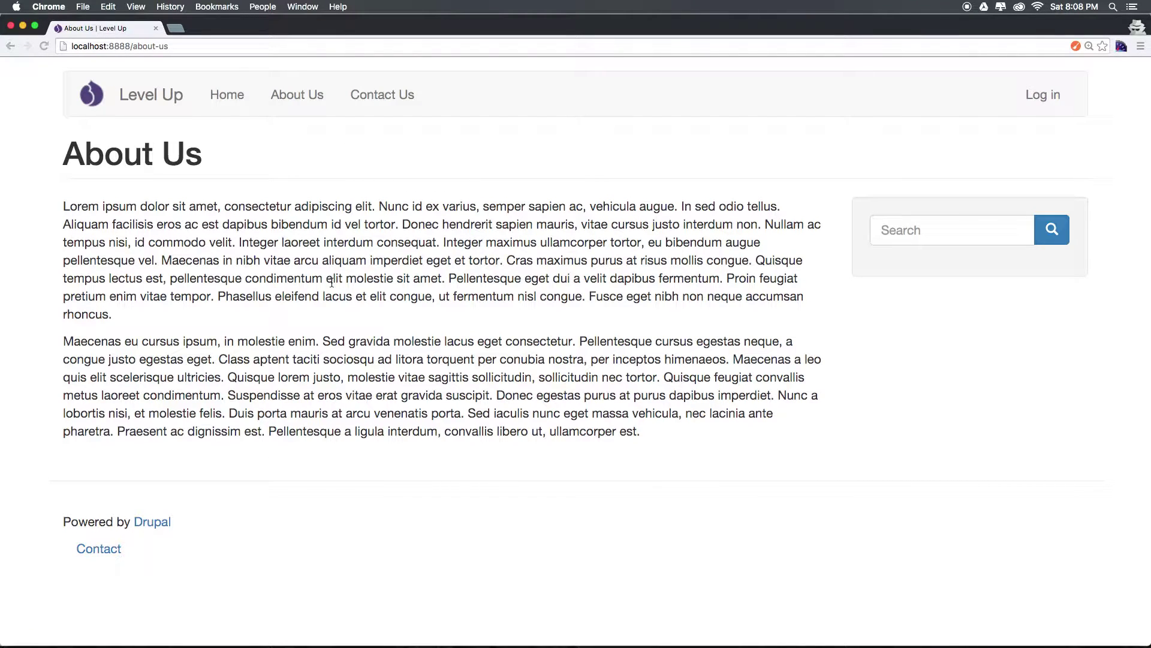
pyautogui.click(216, 99)
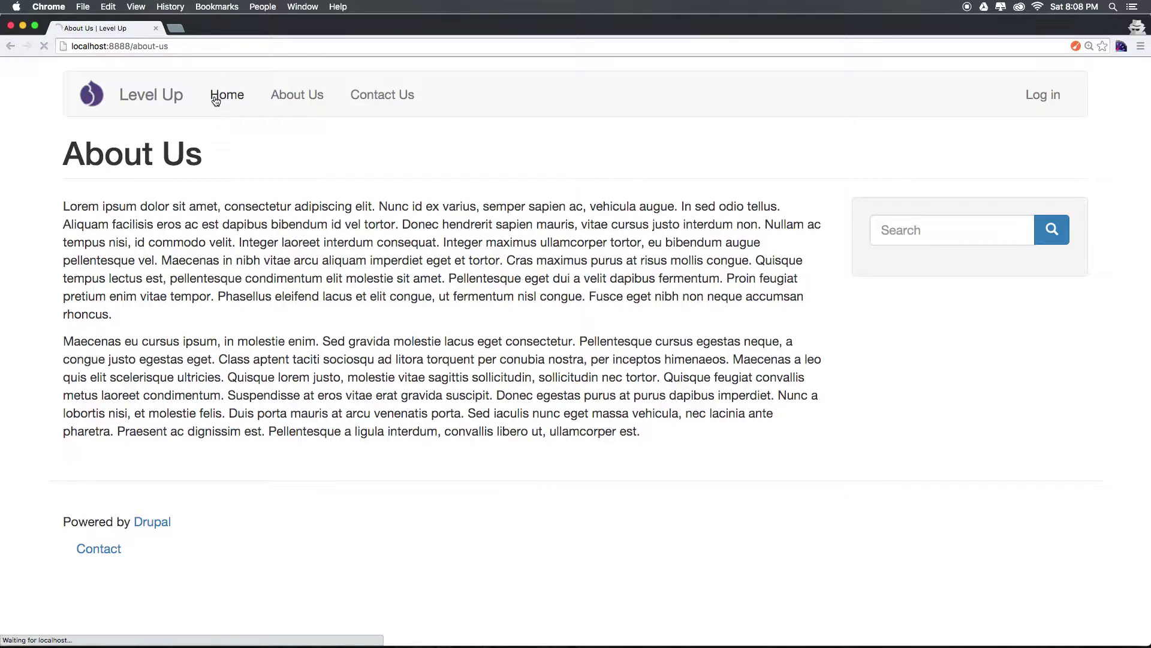
pyautogui.scroll(-3, 426, 243)
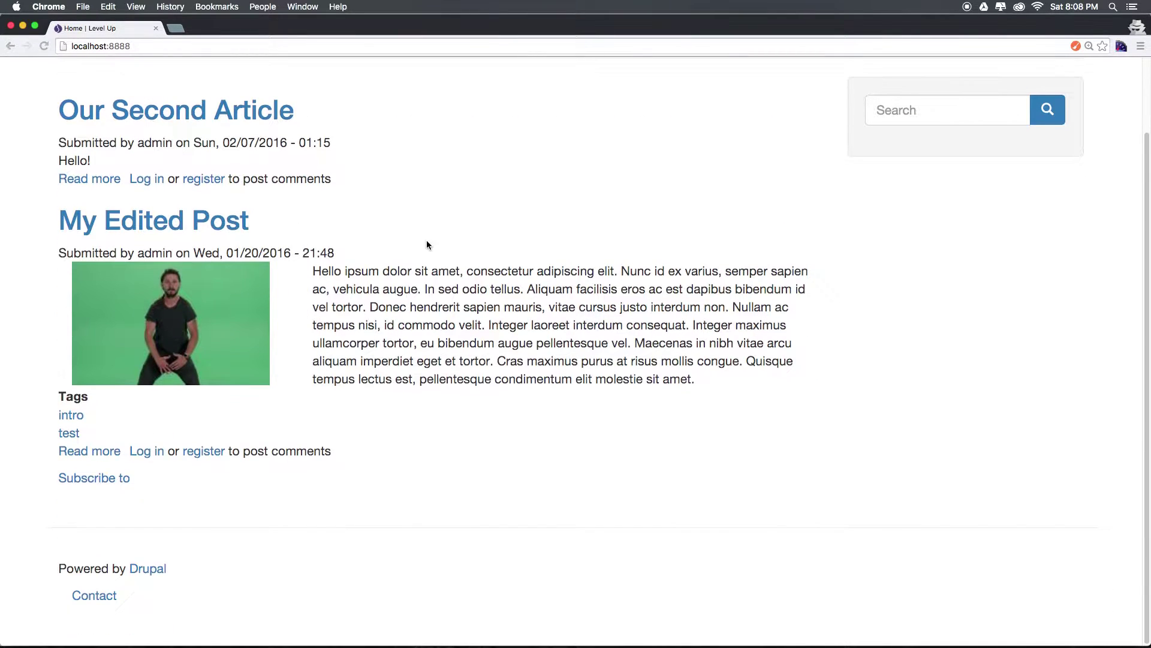
pyautogui.scroll(3, 427, 240)
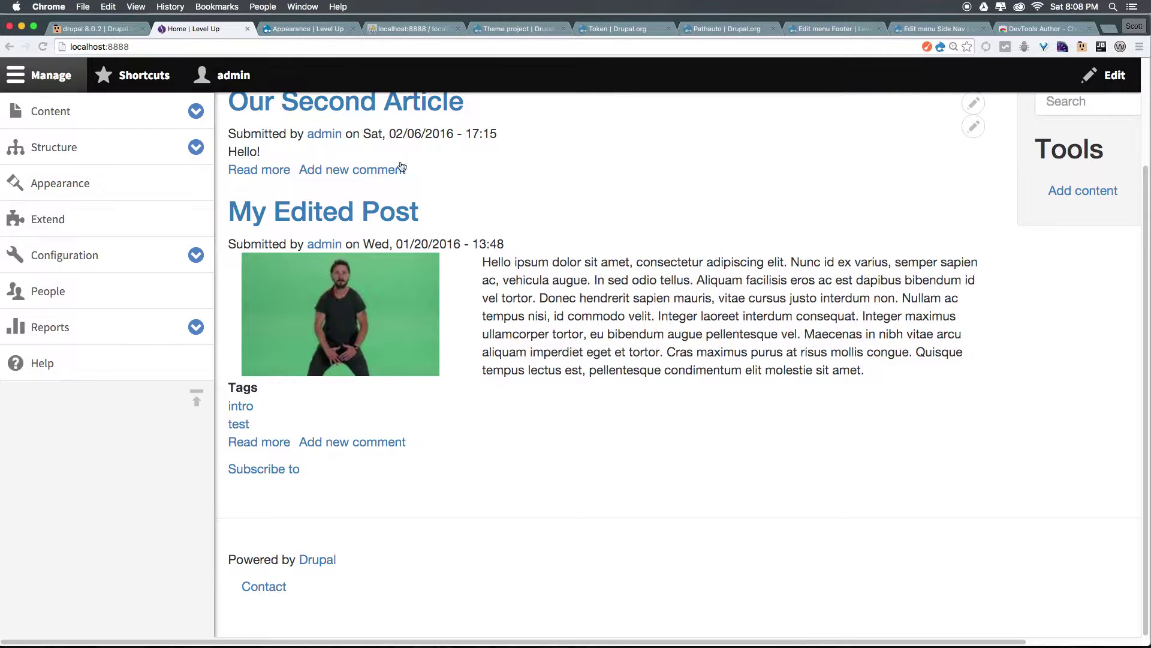
# Go to Extend and open its Update tab listing available updates.
pyautogui.scroll(3, 360, 180)
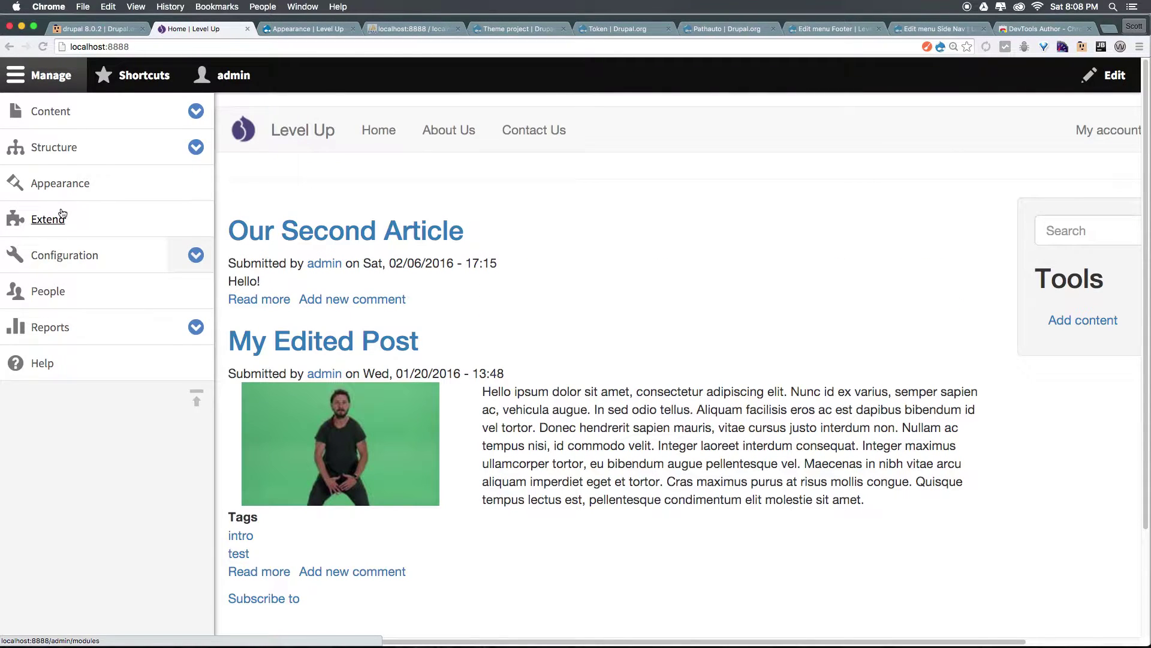
pyautogui.click(56, 218)
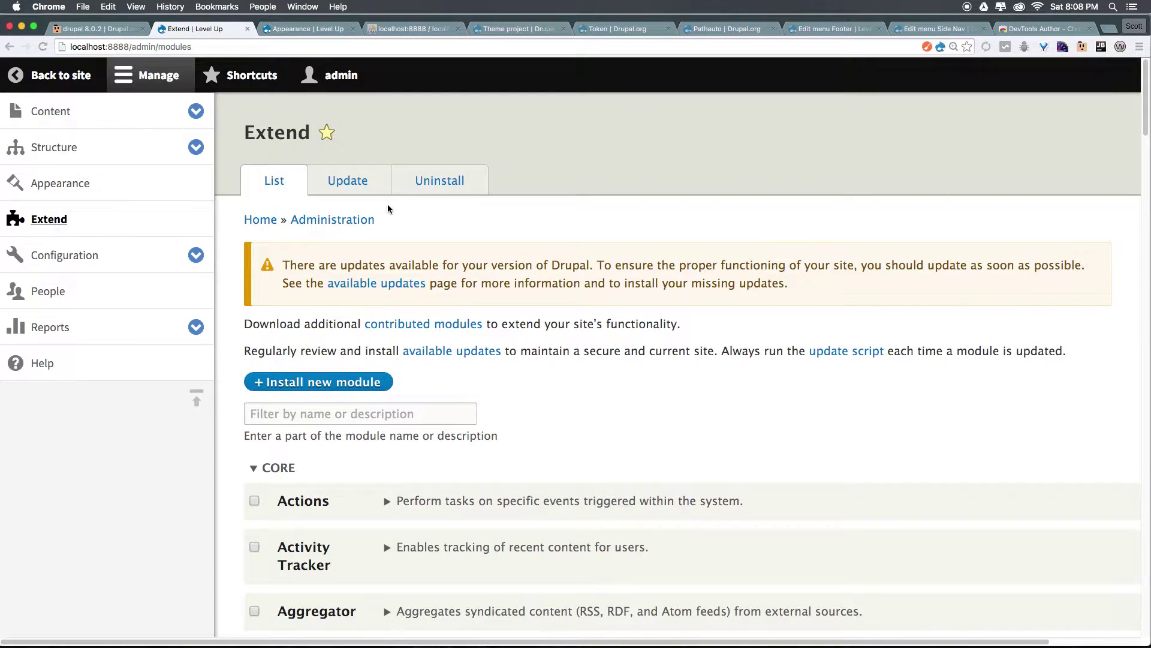
pyautogui.click(367, 187)
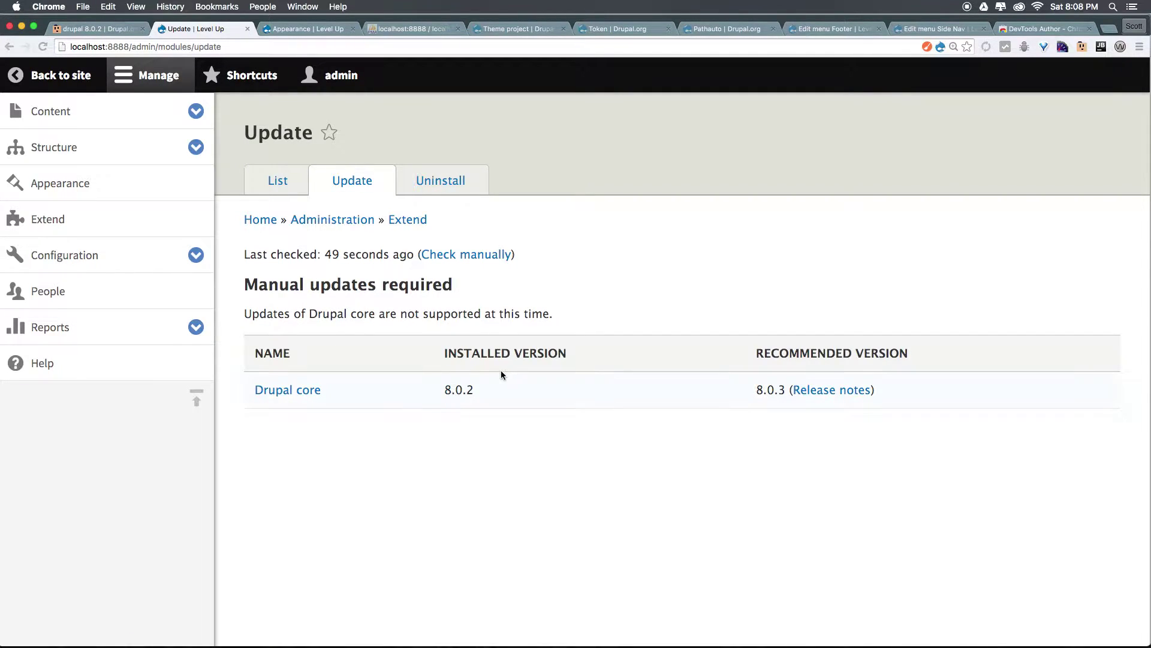
# Highlight the last-checked line, the manual-update note, and installed 8.0.2 versus recommended 8.0.3.
pyautogui.moveTo(244, 254); pyautogui.dragTo(522, 254)
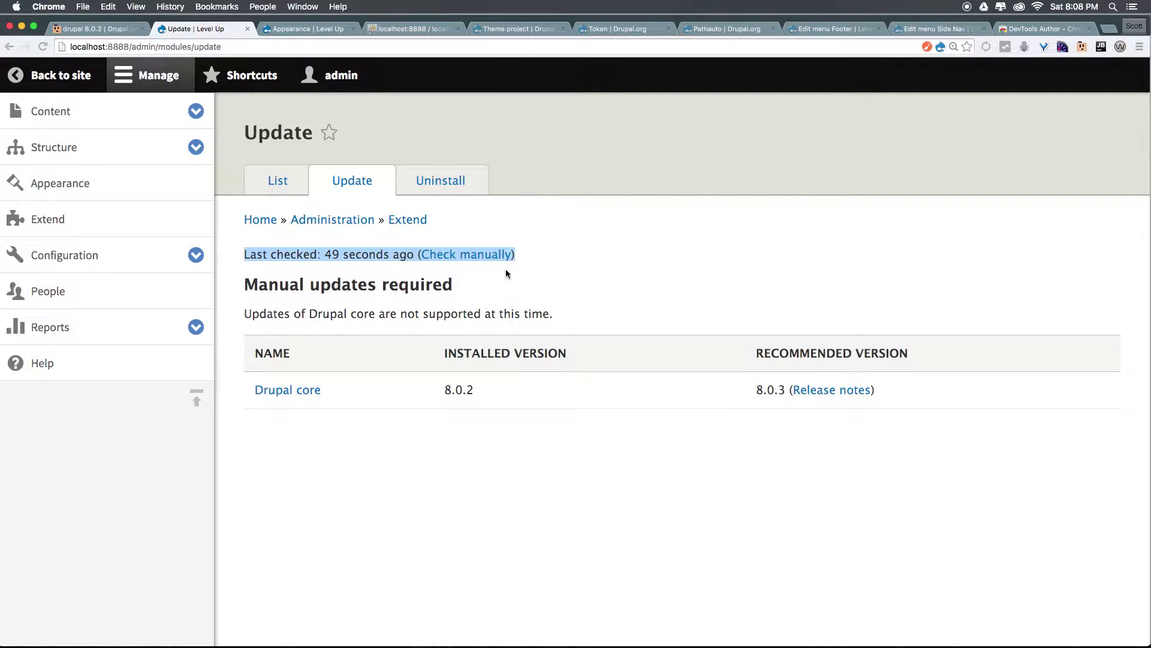
pyautogui.moveTo(454, 284); pyautogui.dragTo(216, 286)
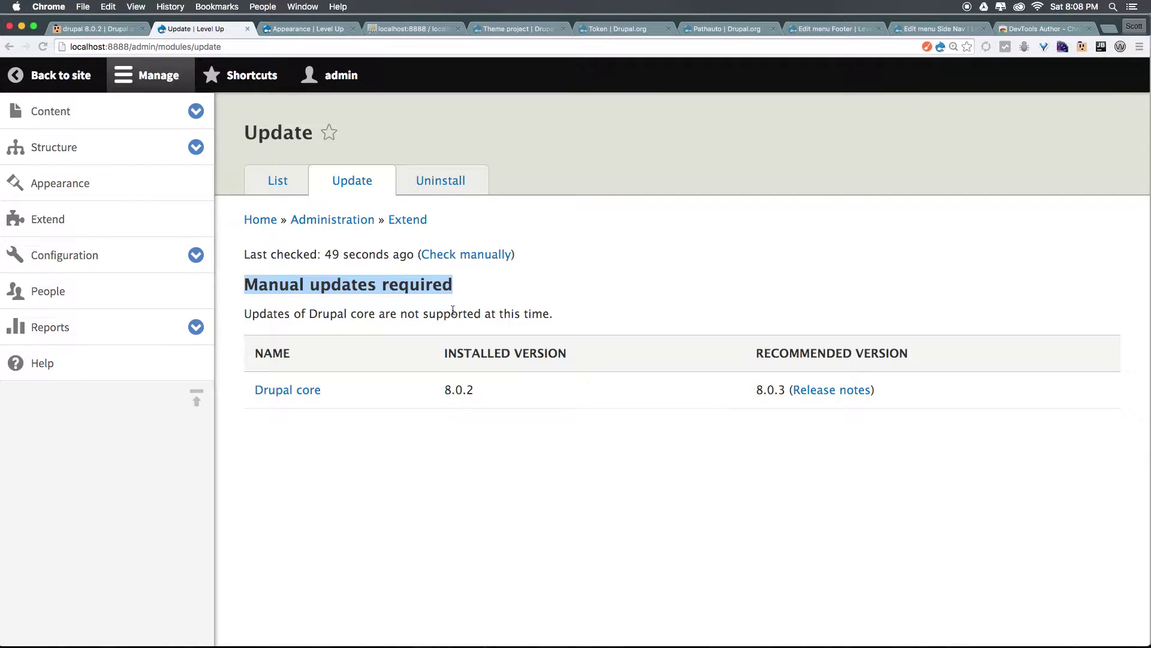
pyautogui.tripleClick(385, 313)
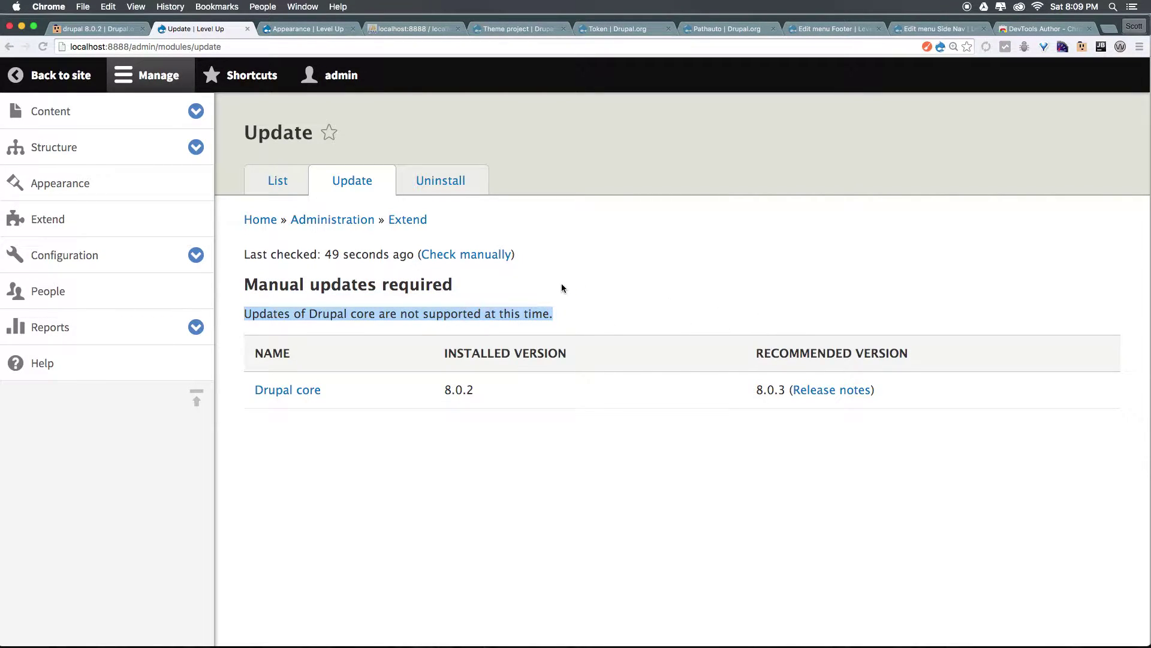
pyautogui.click(401, 314)
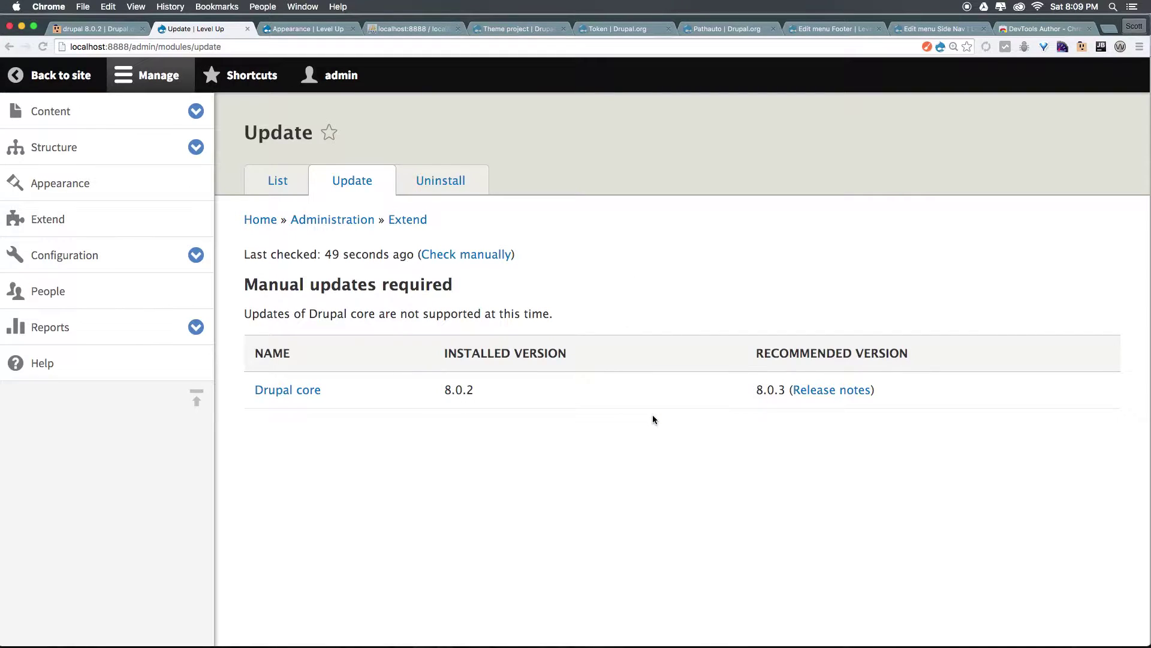
pyautogui.moveTo(477, 390); pyautogui.dragTo(784, 391)
pyautogui.click(759, 346)
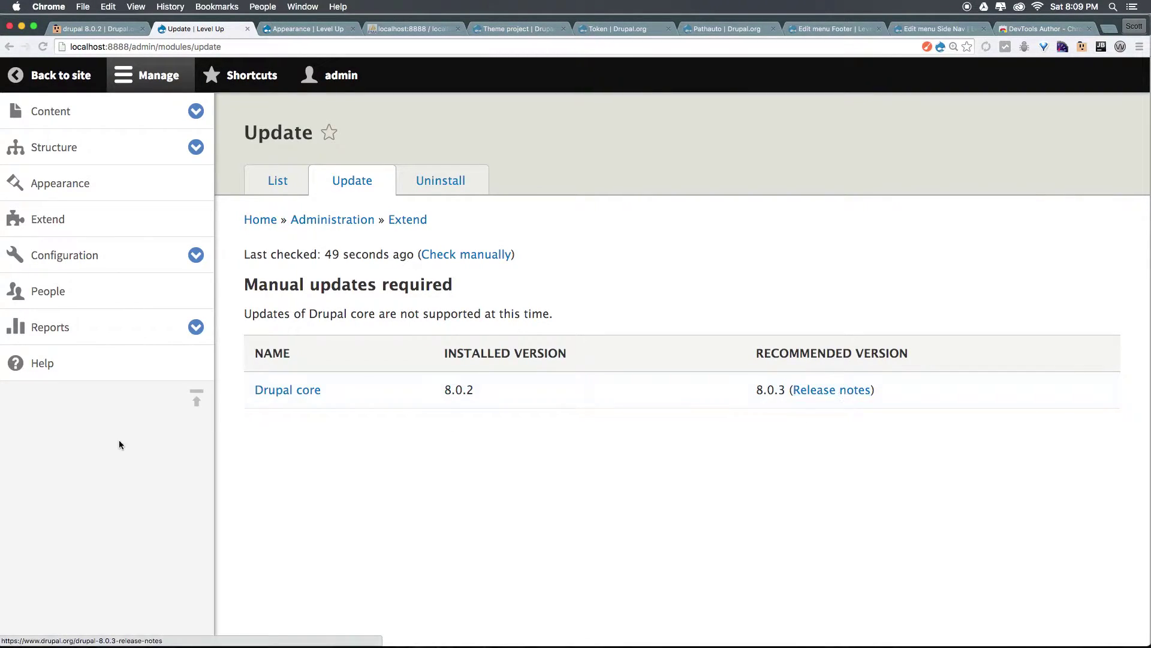
# Open the Drupal core 8.0.3 release page in a new tab and download drupal-8.0.3.tar.gz.
pyautogui.keyDown('super'); pyautogui.click(267, 389); pyautogui.keyUp('super')
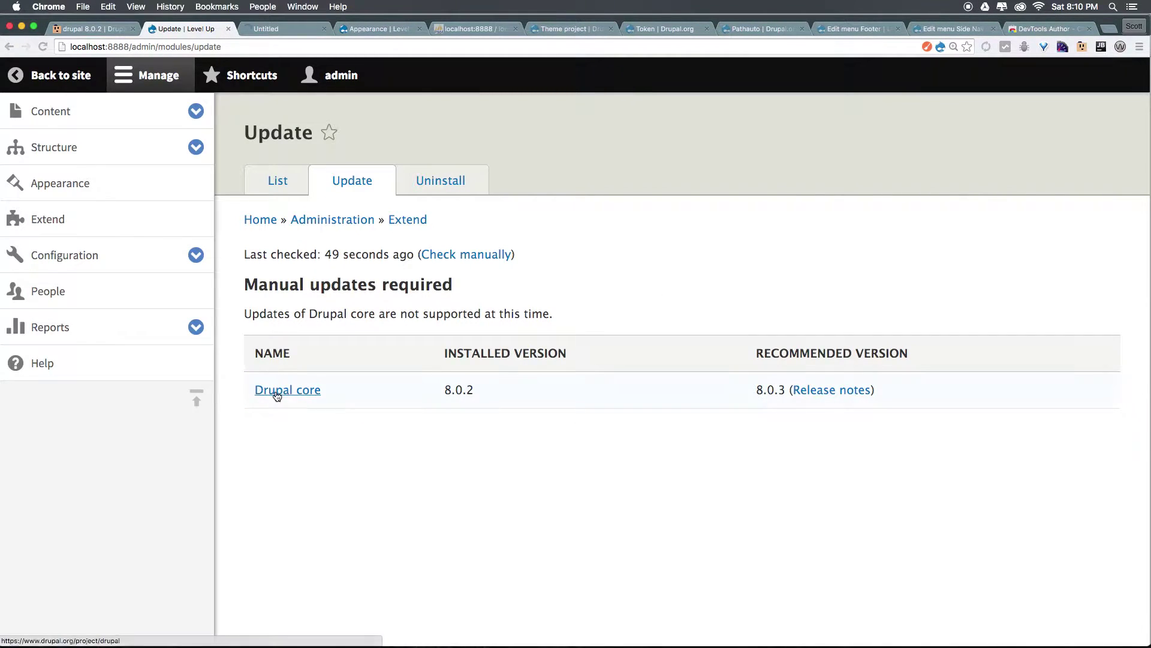
pyautogui.click(298, 34)
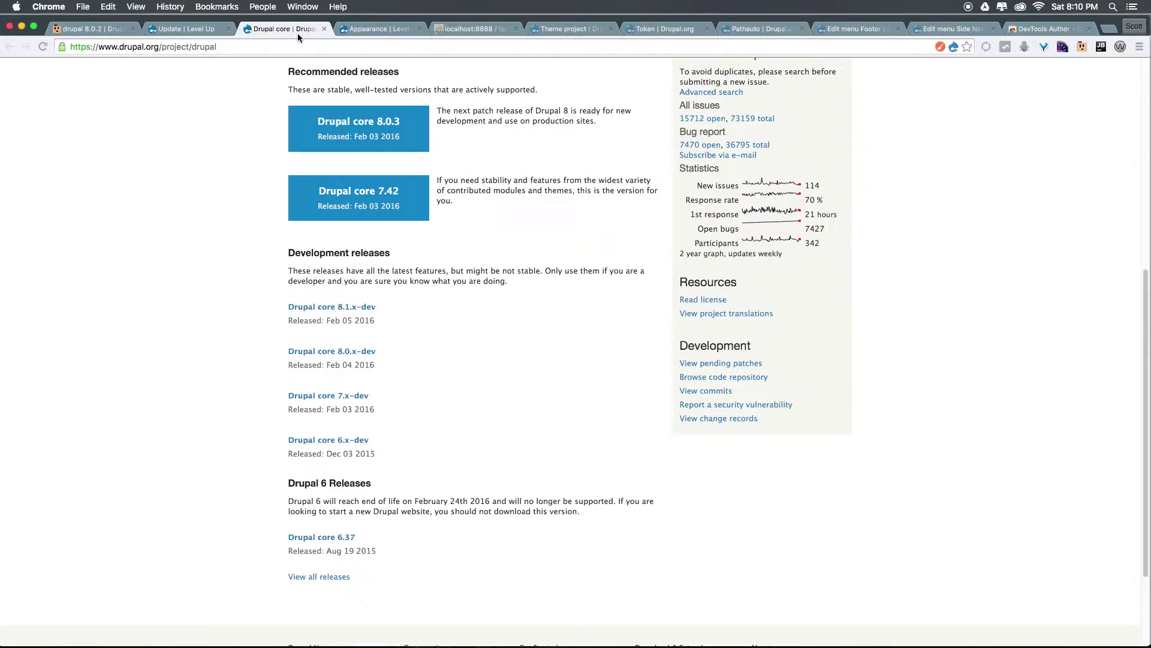
pyautogui.click(342, 132)
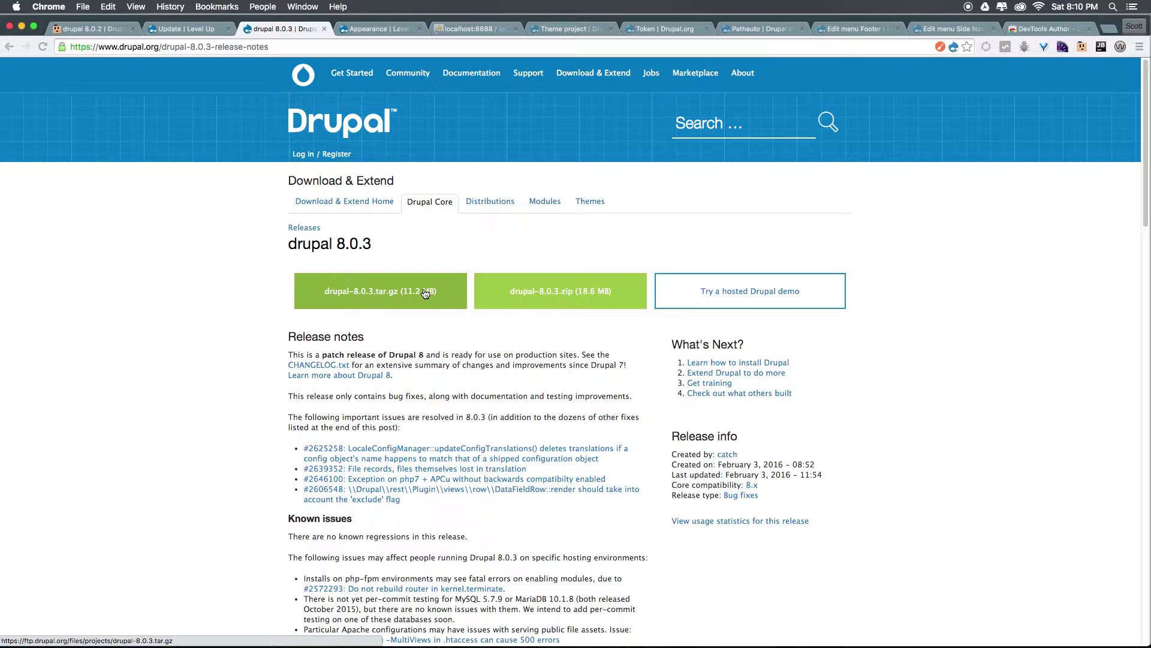
pyautogui.click(170, 35)
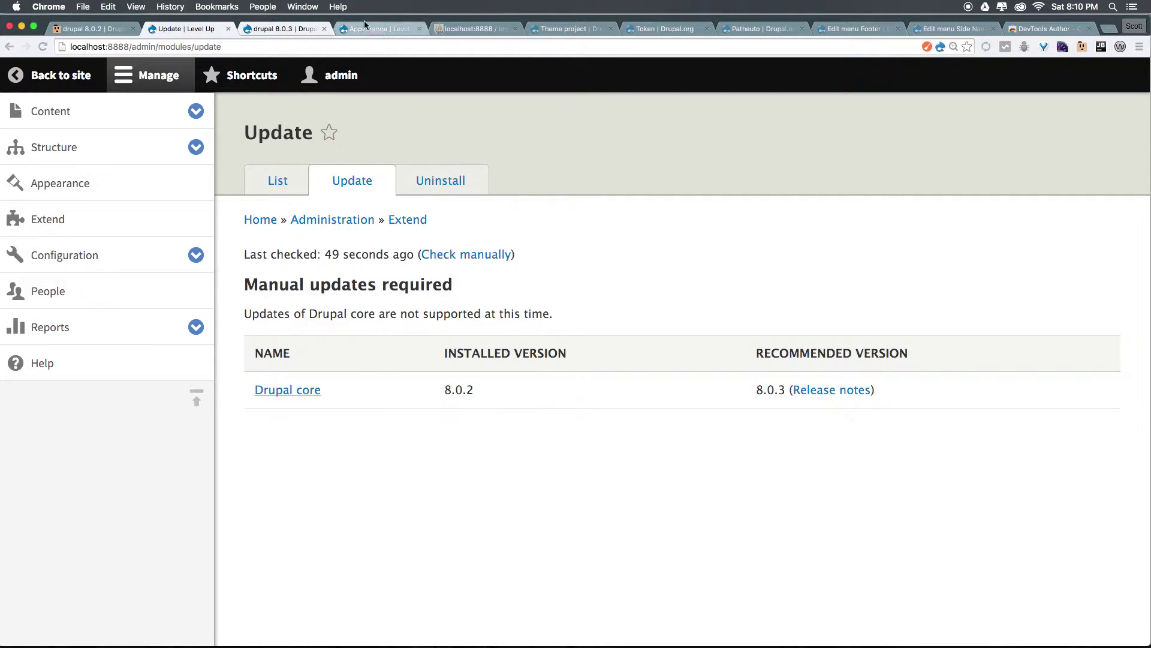
pyautogui.click(243, 30)
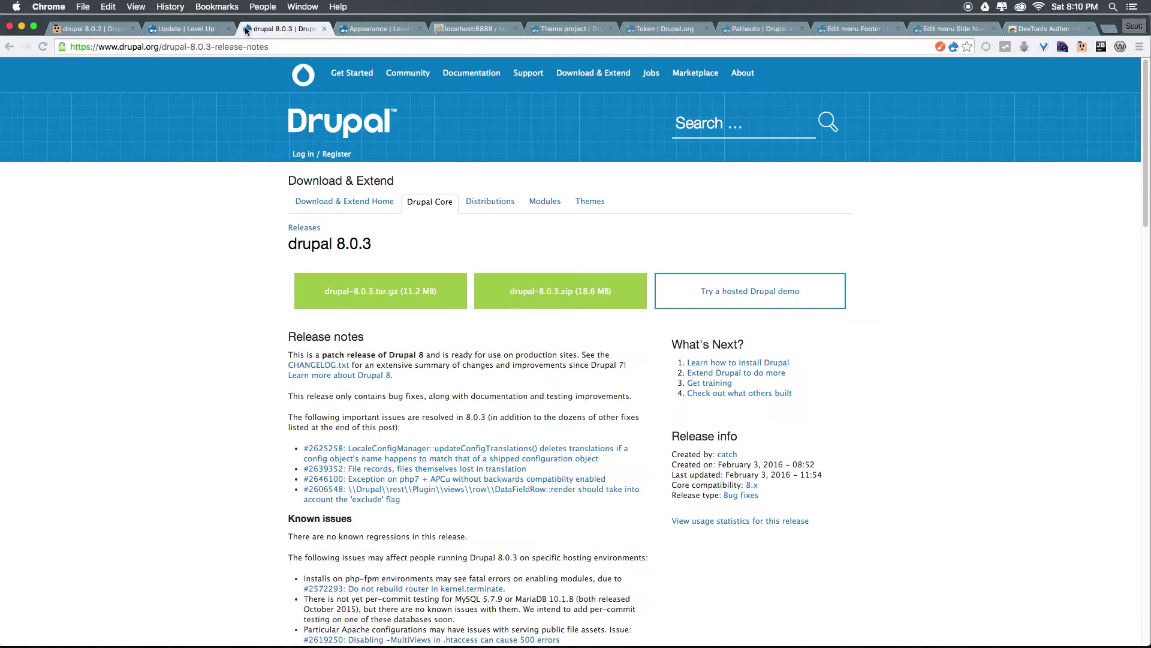
pyautogui.click(405, 300)
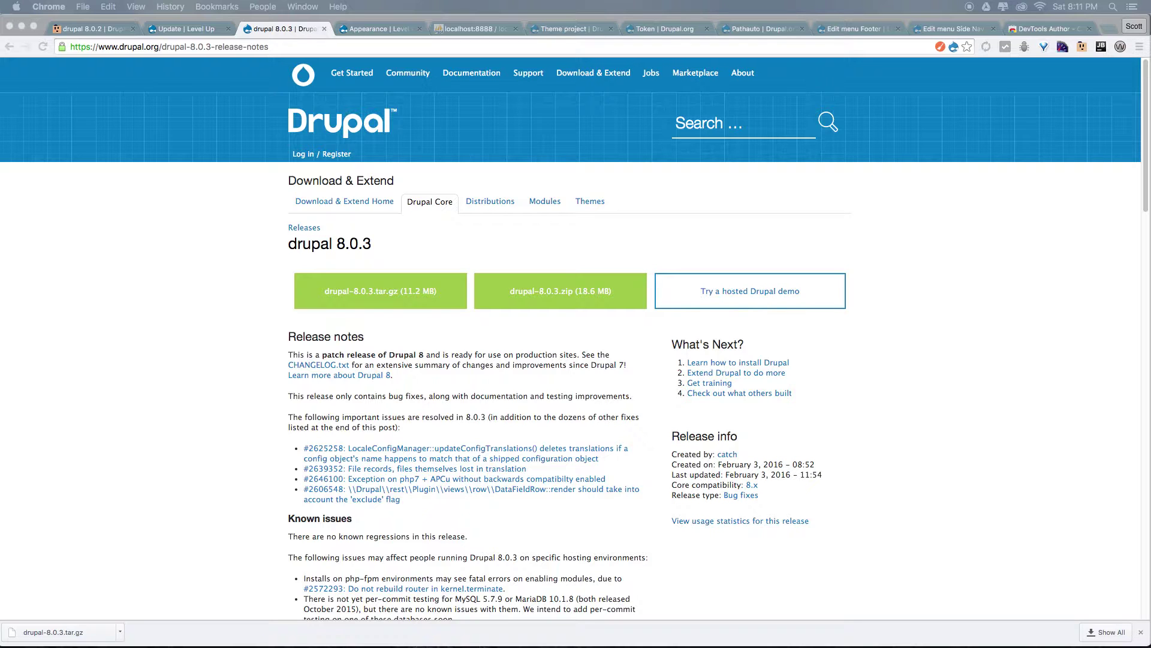
# Move the htdocs Finder window to the left and open a second Finder window for Downloads.
pyautogui.moveTo(861, 158); pyautogui.dragTo(358, 132)
pyautogui.click(302, 239)
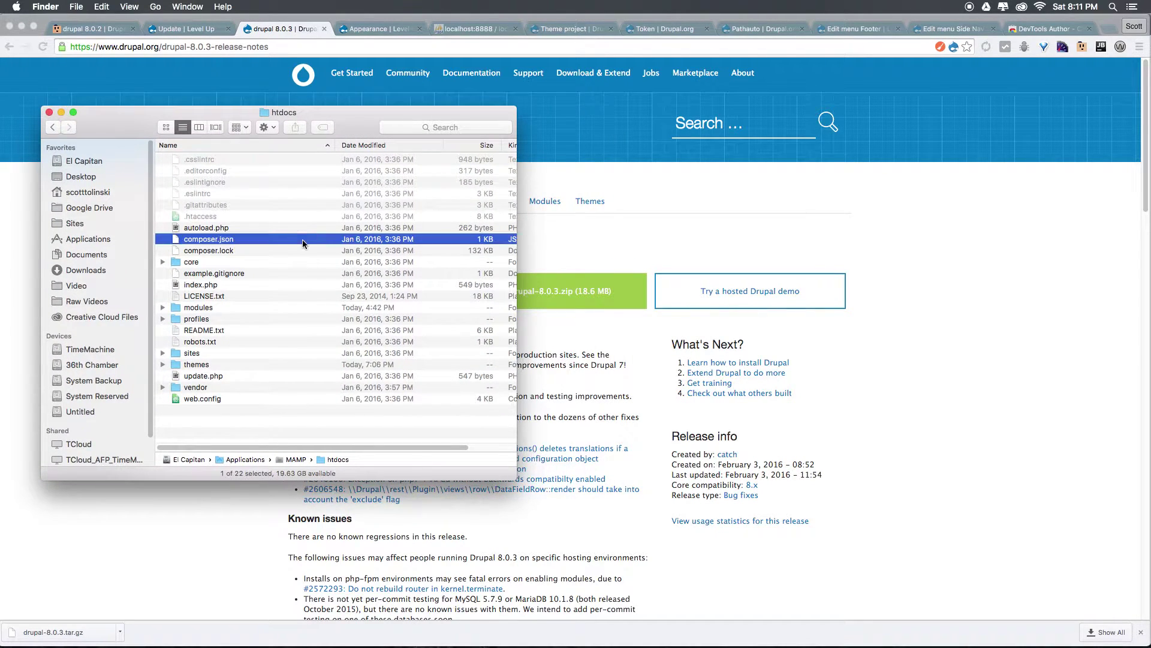
pyautogui.click(201, 413)
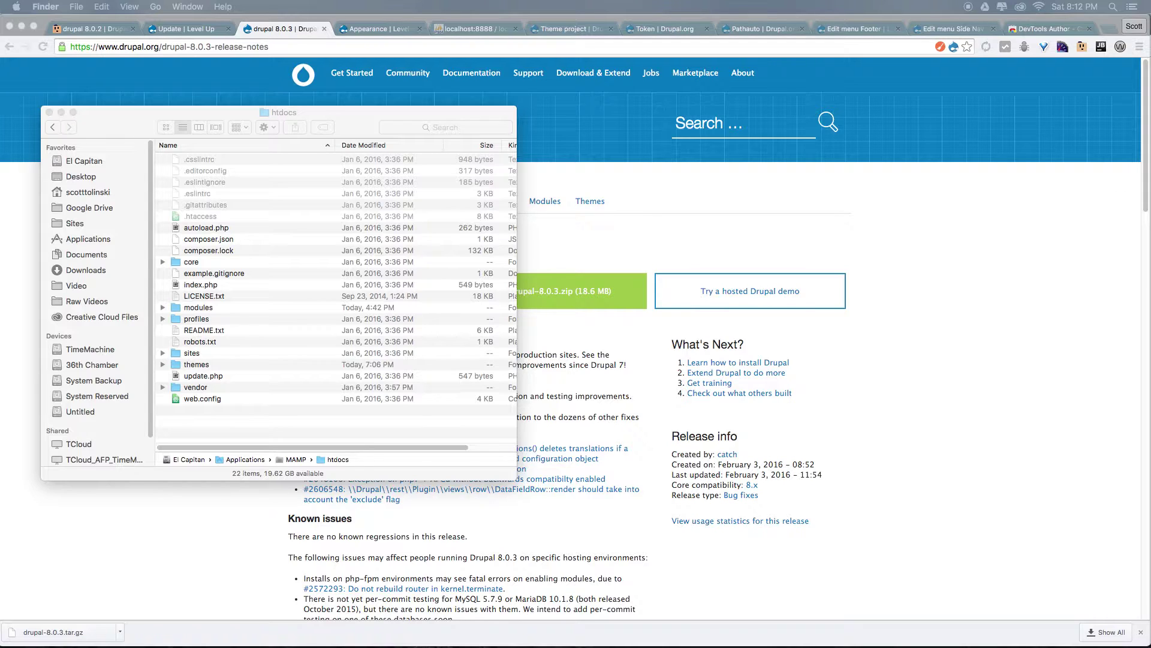
pyautogui.press('super+n')
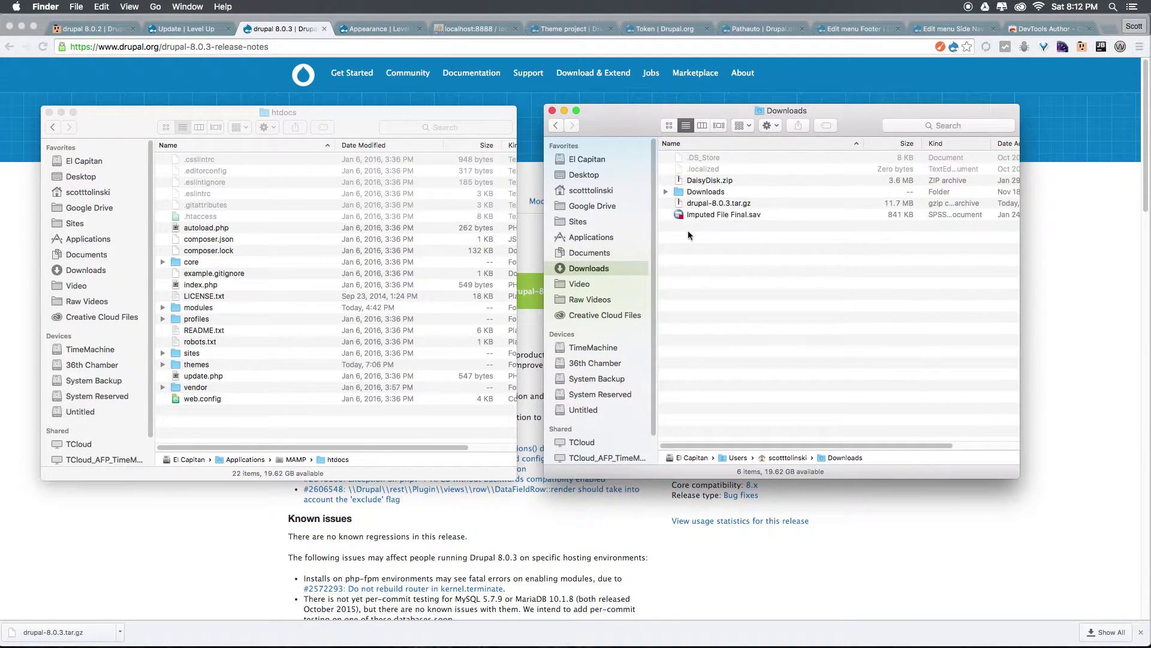
# Extract drupal-8.0.3.tar.gz, expand the drupal-8.0.3 folder, and select its files through web.config.
pyautogui.doubleClick(721, 205)
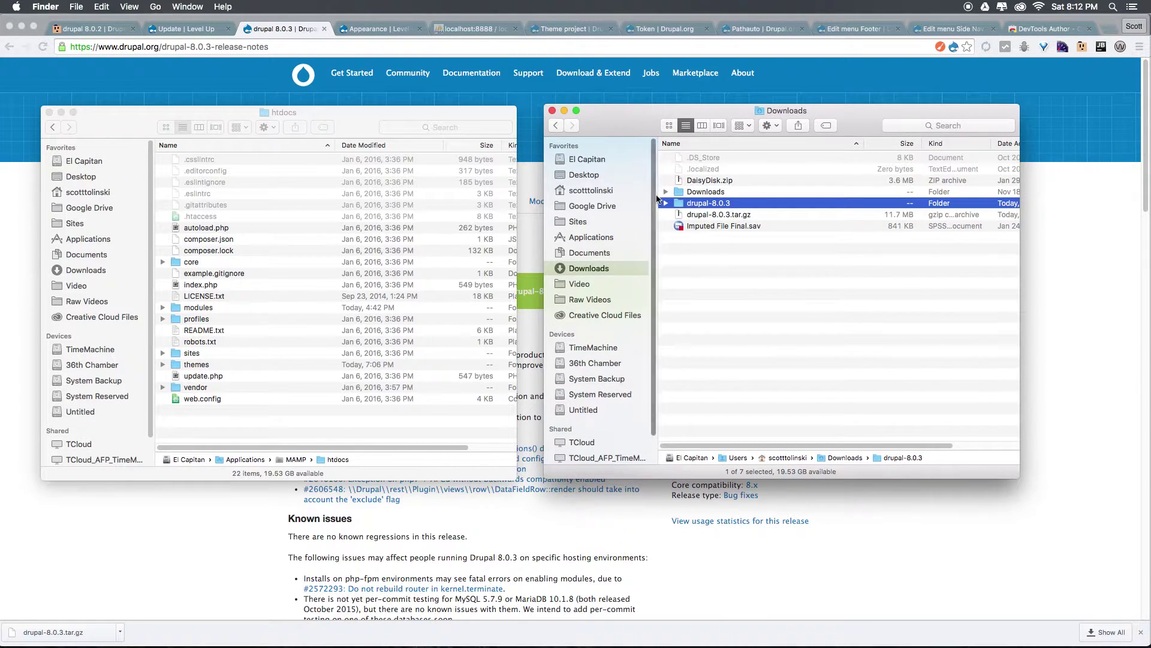
pyautogui.click(667, 203)
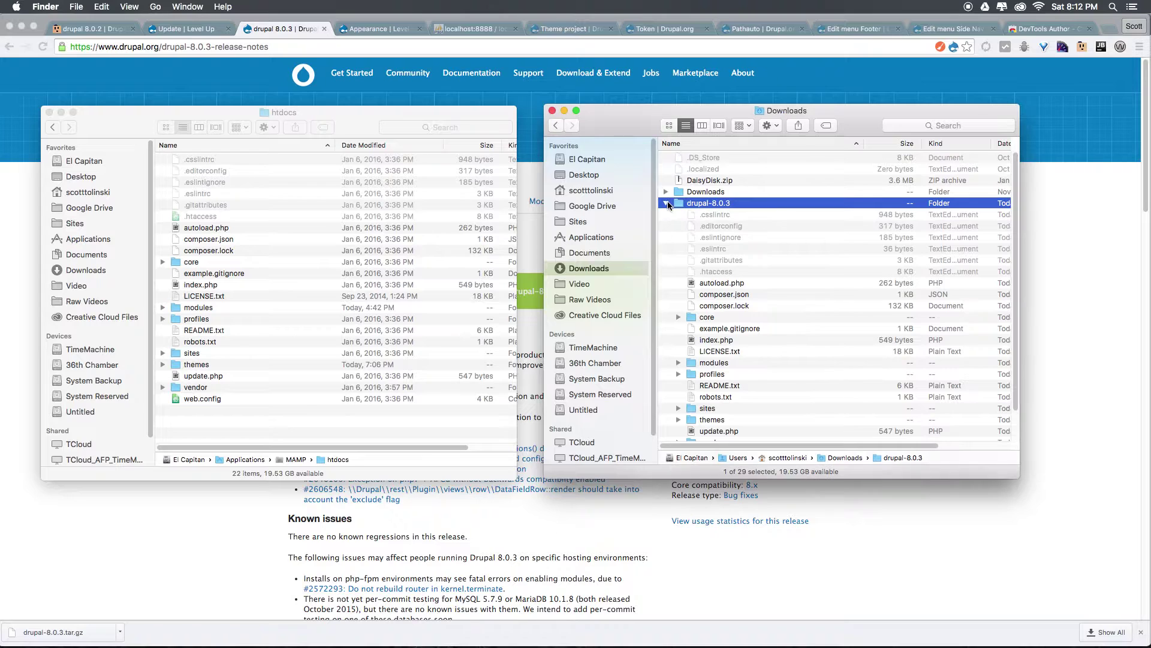
pyautogui.click(721, 216)
pyautogui.scroll(-2, 725, 222)
pyautogui.scroll(-2, 727, 221)
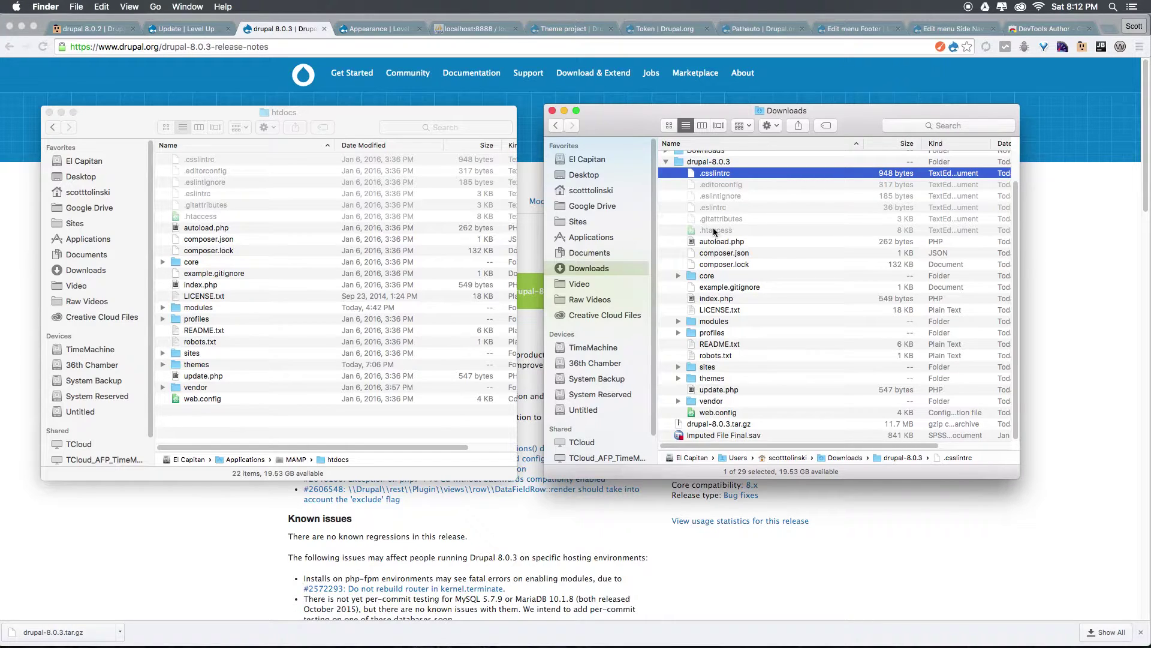
pyautogui.keyDown('shift'); pyautogui.click(713, 233); pyautogui.keyUp('shift')
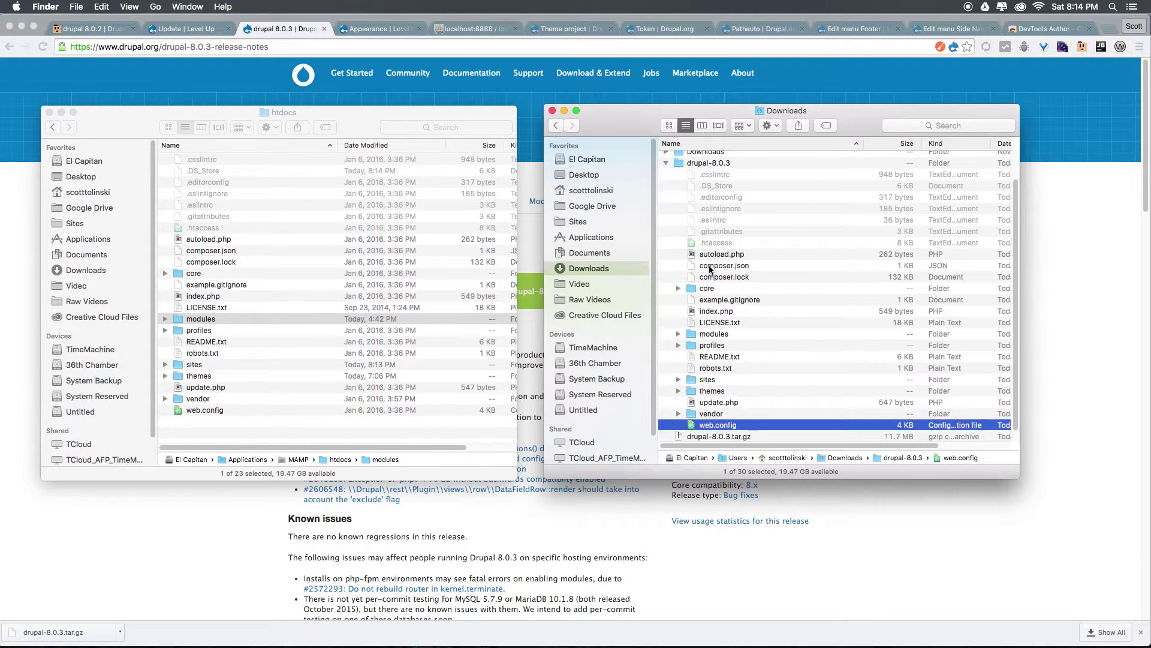
pyautogui.keyDown('shift'); pyautogui.click(718, 255); pyautogui.keyUp('shift')
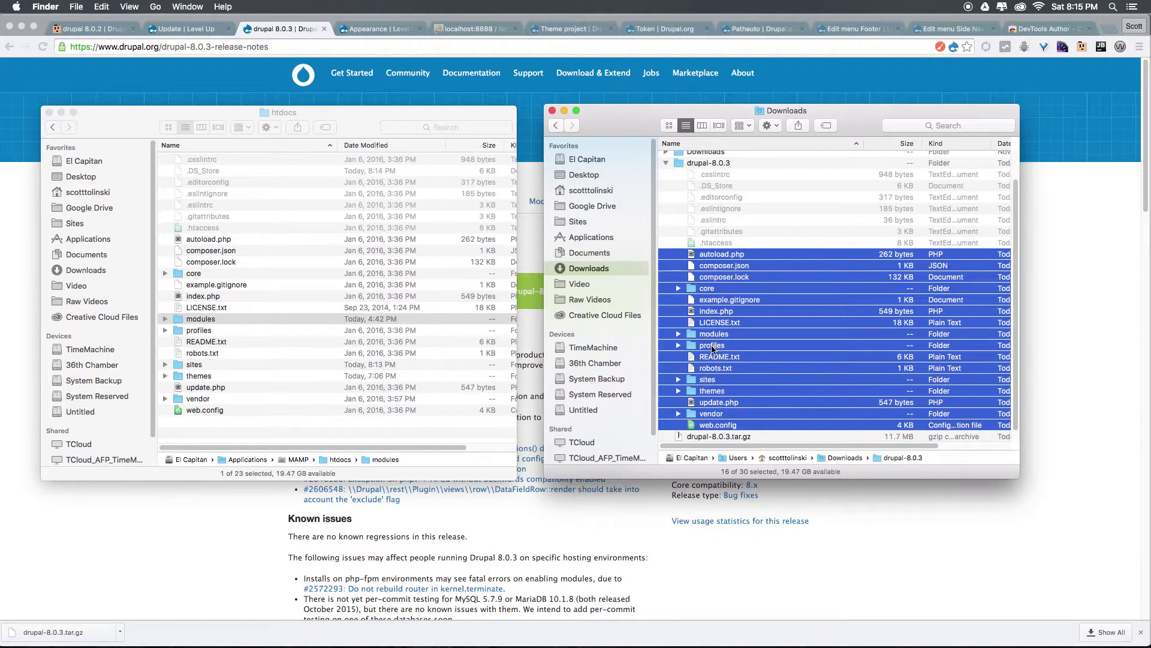
# Exclude modules, sites and themes, then copy the other 13 core items into htdocs, replacing all existing files.
pyautogui.keyDown('super'); pyautogui.click(717, 336); pyautogui.keyUp('super')
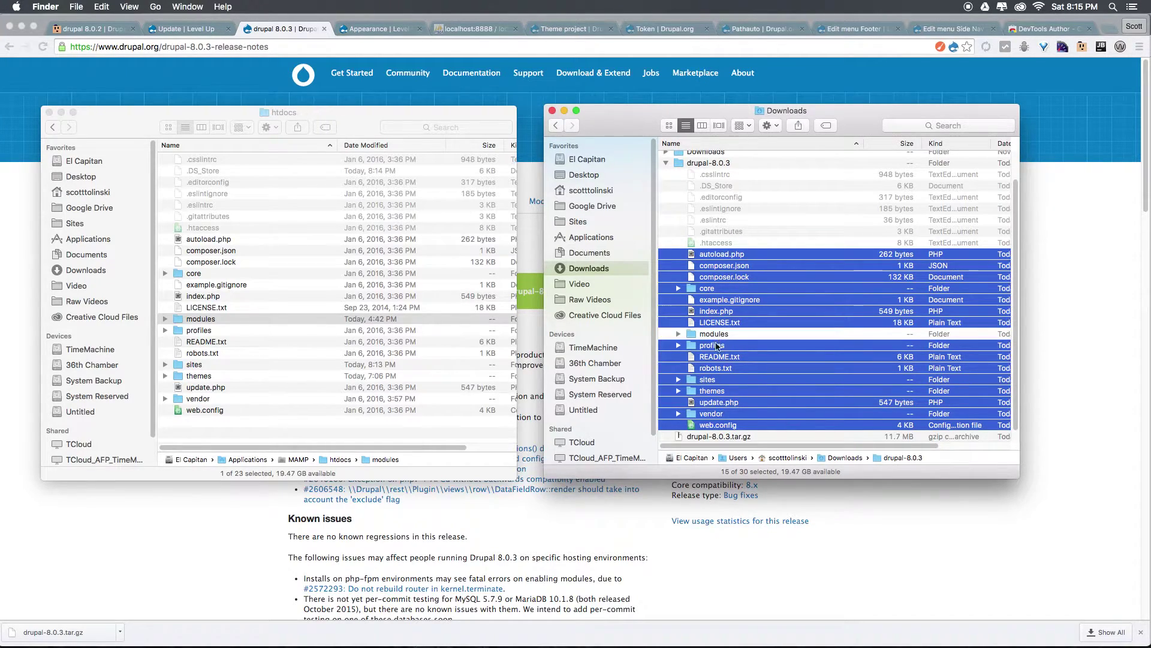
pyautogui.keyDown('super'); pyautogui.click(711, 381); pyautogui.keyUp('super')
pyautogui.keyDown('super'); pyautogui.click(711, 391); pyautogui.keyUp('super')
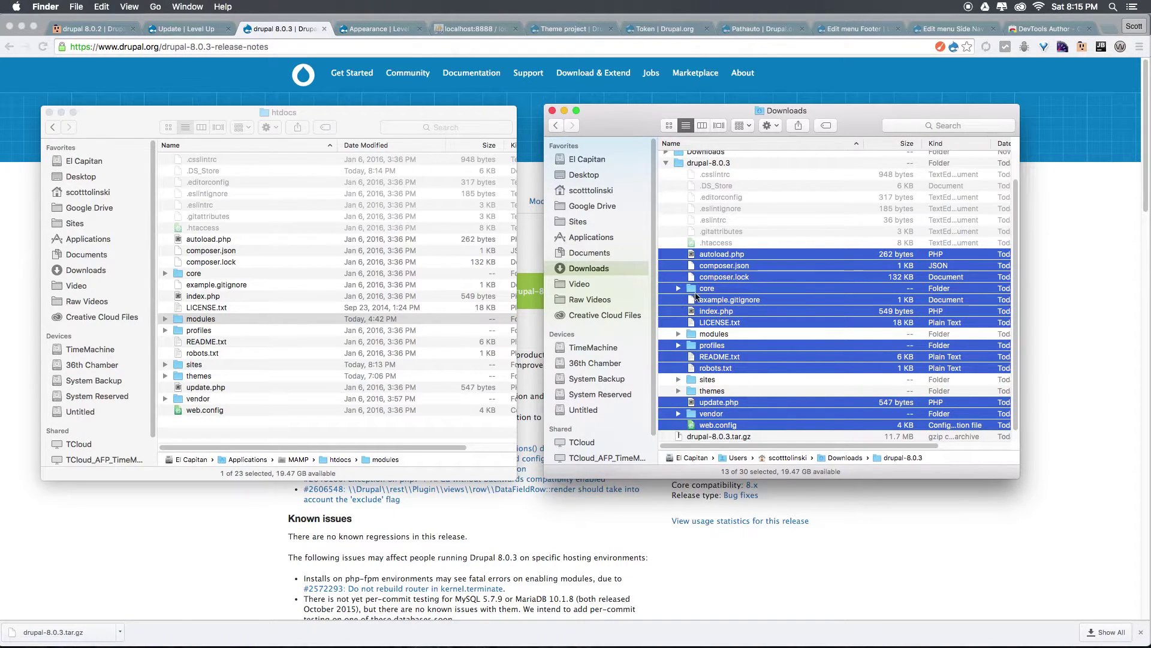
pyautogui.moveTo(698, 295); pyautogui.dragTo(266, 287)
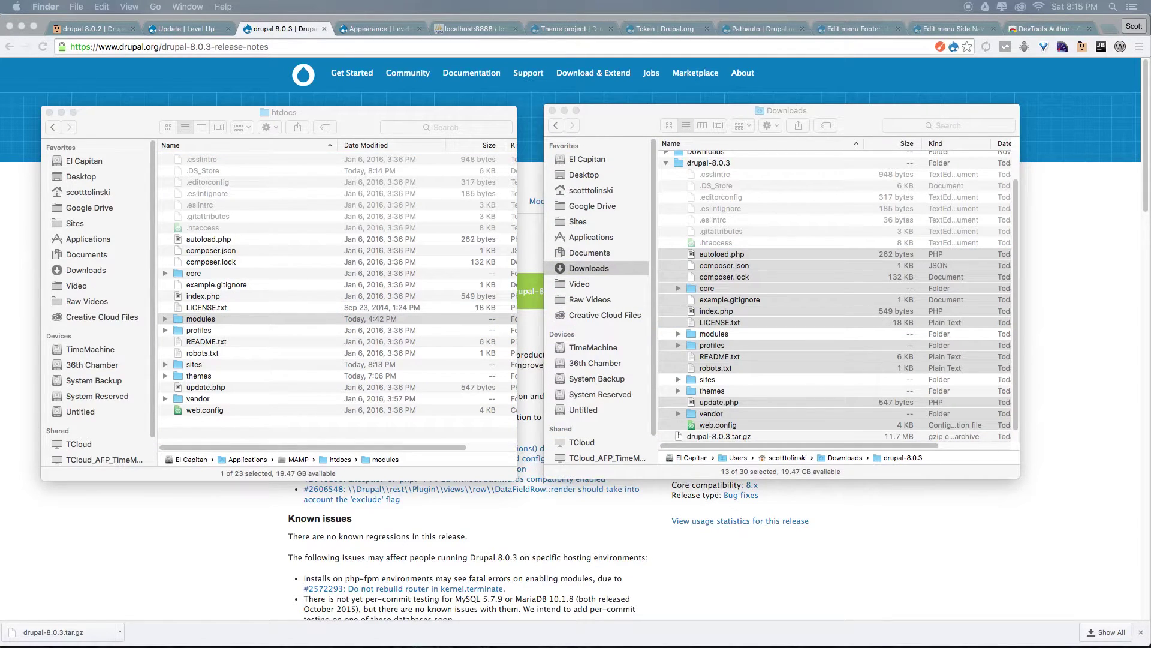
pyautogui.click(452, 241)
pyautogui.click(639, 240)
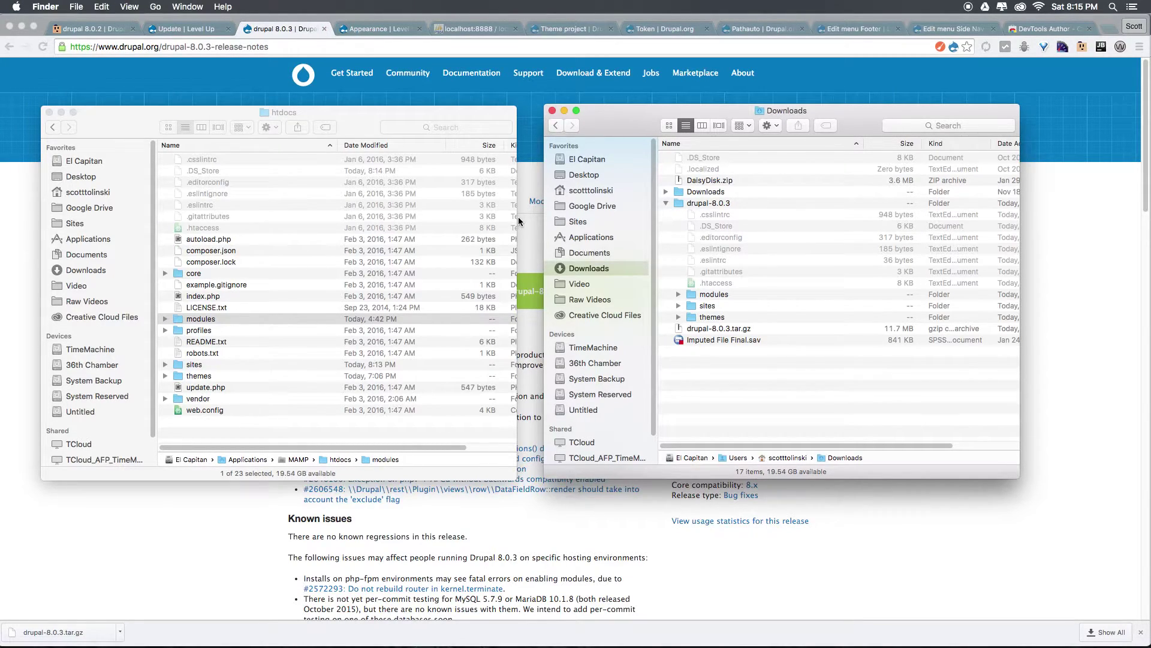
# In the htdocs window, expand and collapse the modules folder to check its contents.
pyautogui.click(166, 320)
pyautogui.click(166, 319)
pyautogui.click(165, 319)
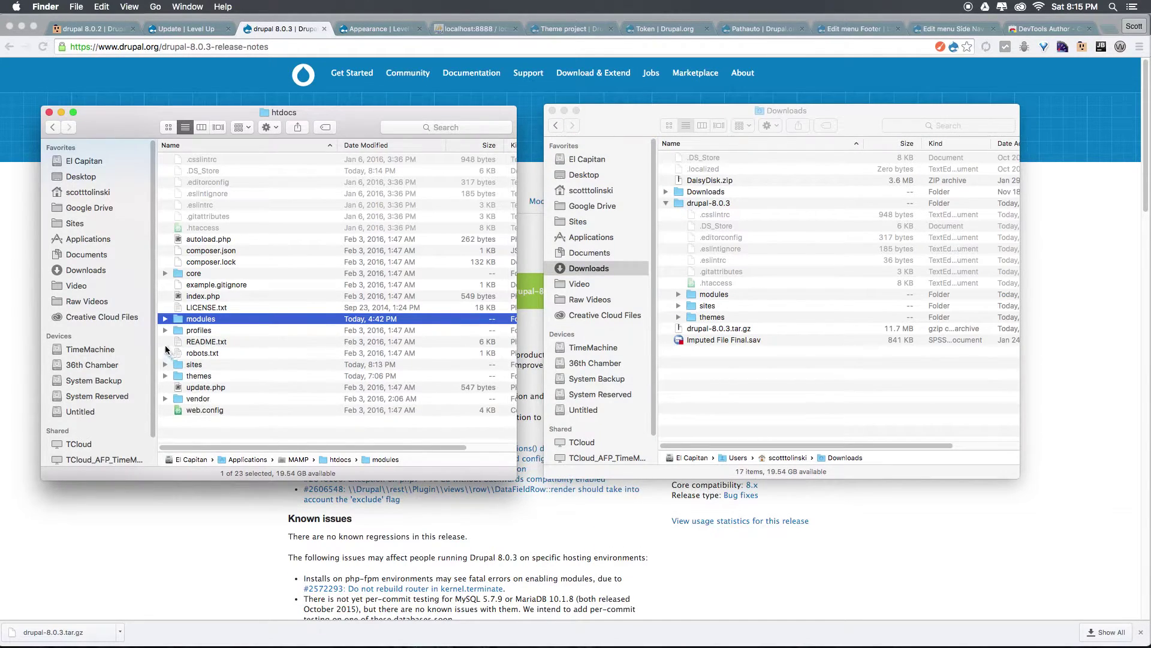
# Replace the Update page's address path with update.php and load it.
pyautogui.click(190, 553)
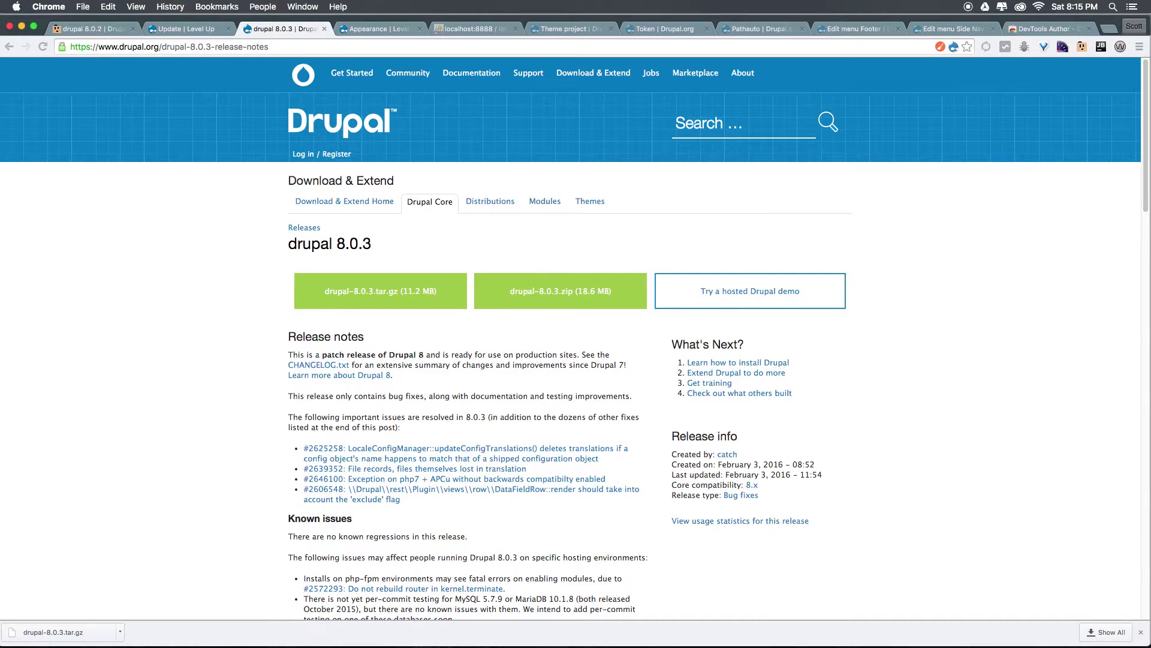
pyautogui.click(185, 28)
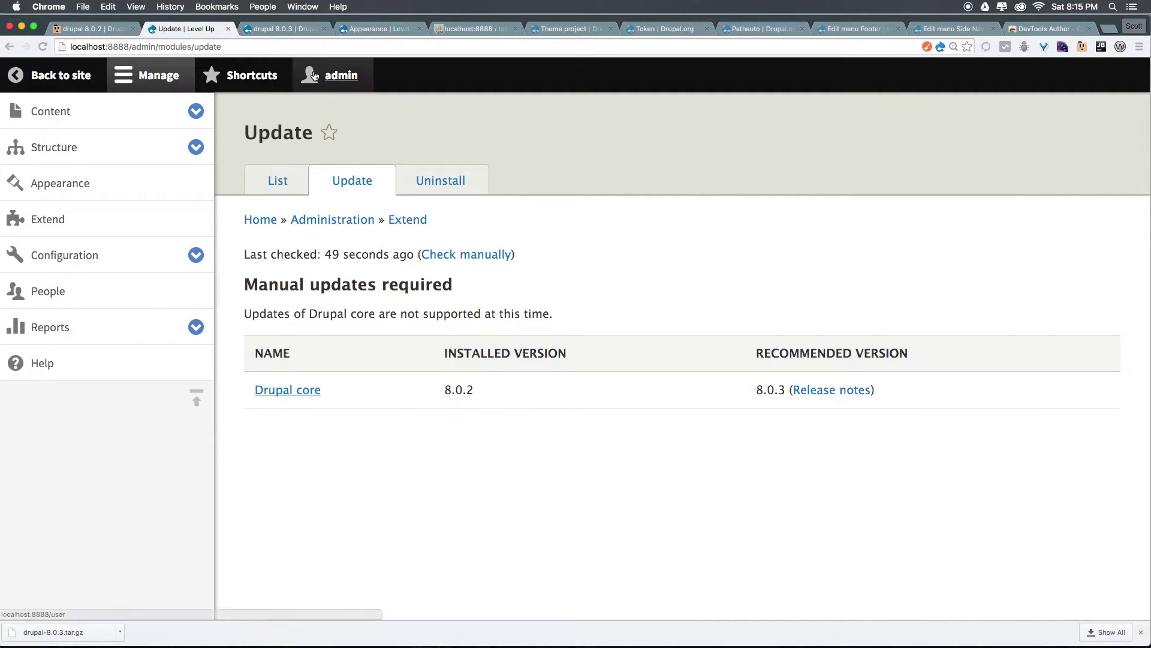
pyautogui.moveTo(133, 46); pyautogui.dragTo(409, 41)
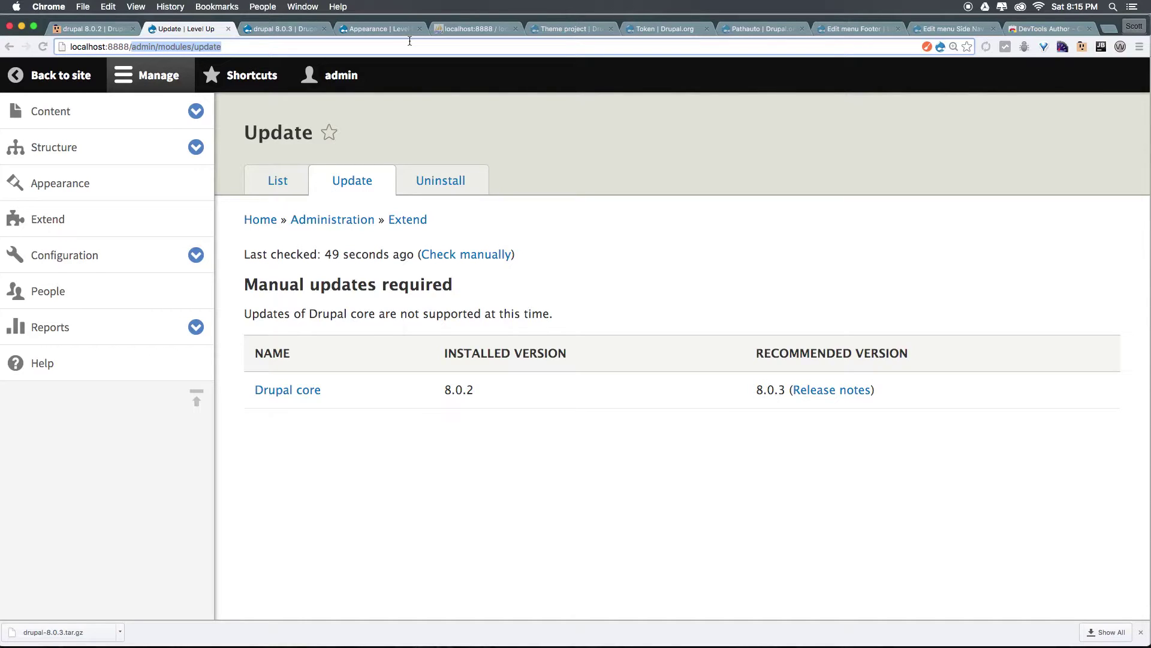
pyautogui.write('update.php')
pyautogui.press('Return')
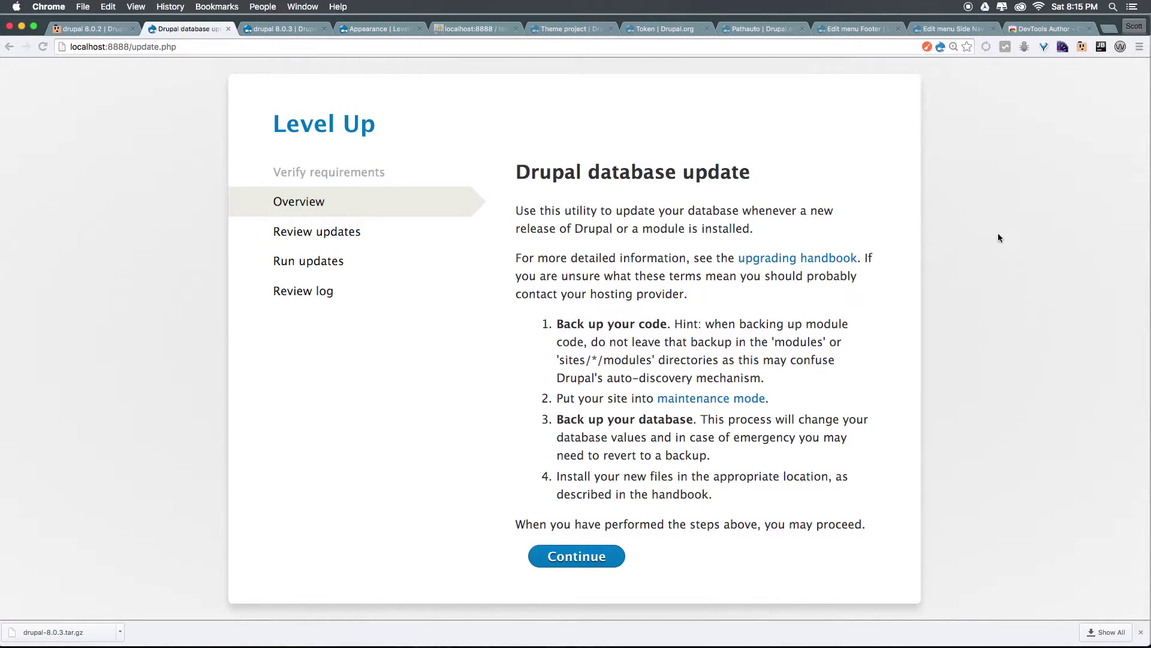
# Continue past the overview, review the 1 pending image module update, and apply it.
pyautogui.click(568, 564)
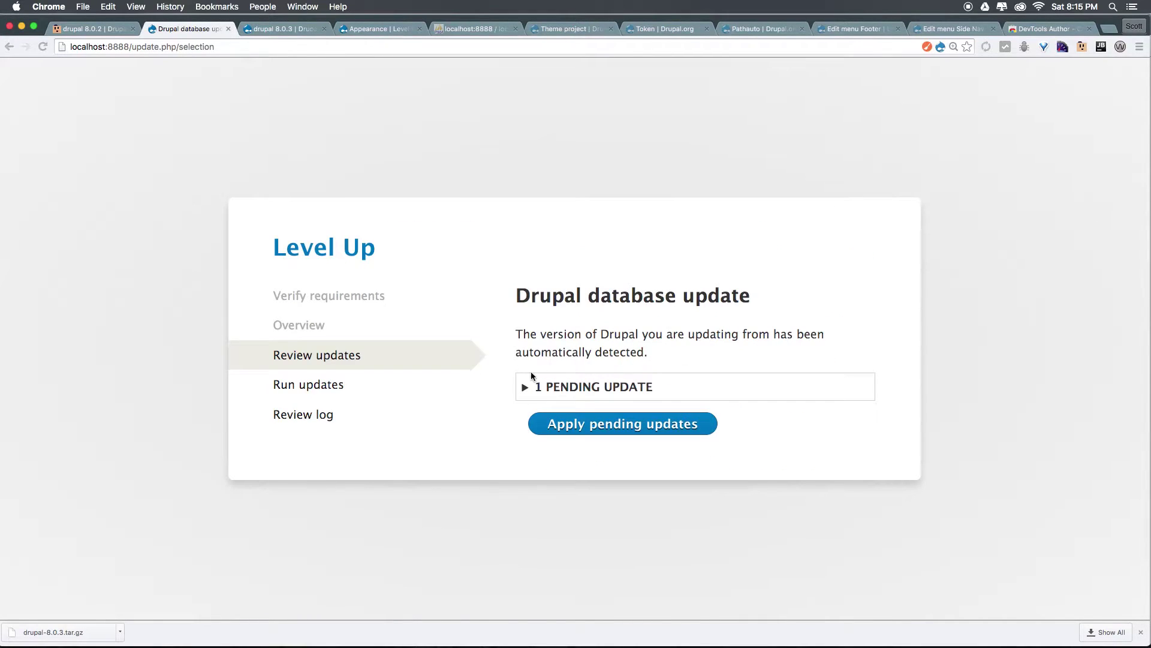
pyautogui.click(524, 387)
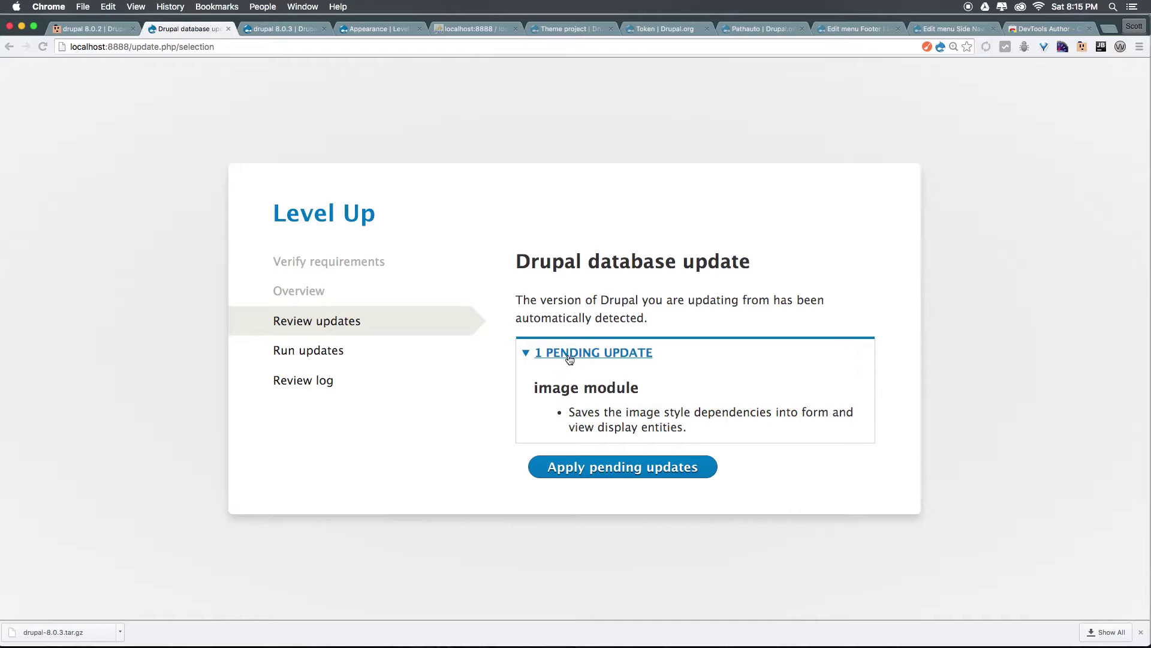
pyautogui.click(569, 358)
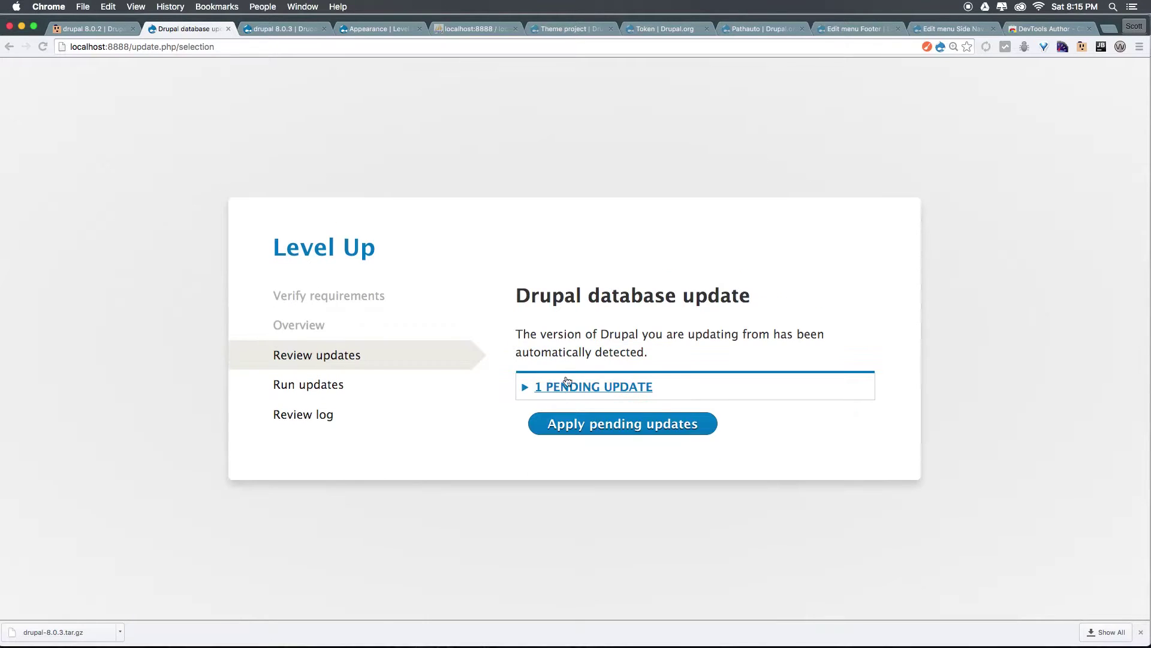
pyautogui.click(569, 426)
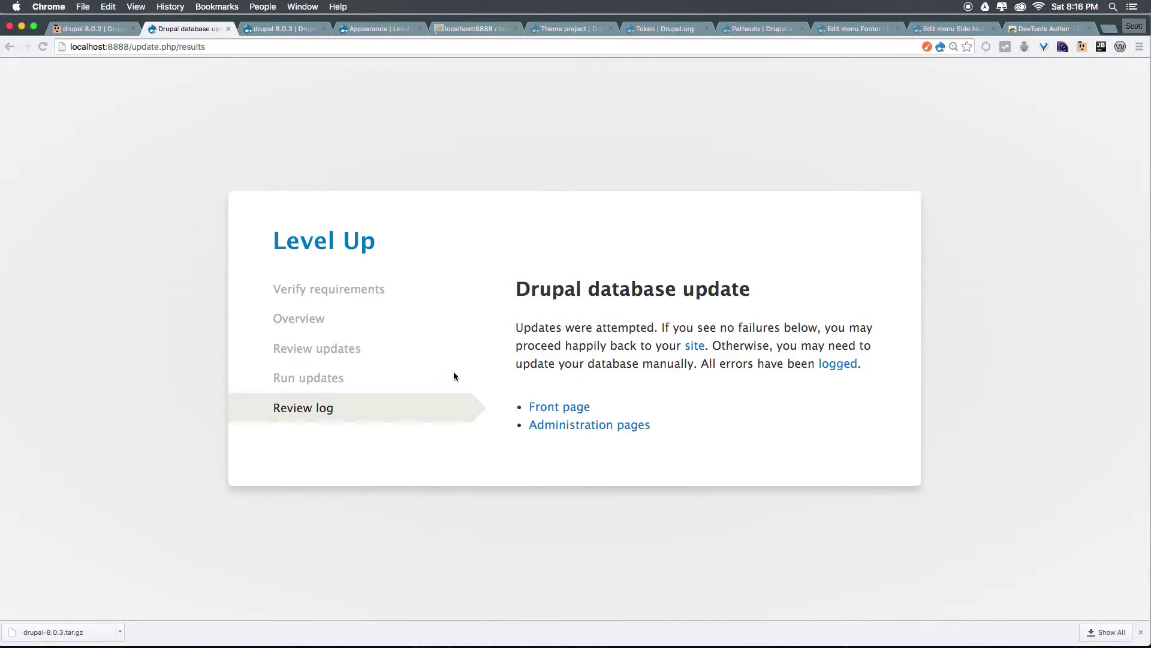
# Go through Administration pages and Configuration to Development's Performance page.
pyautogui.click(546, 423)
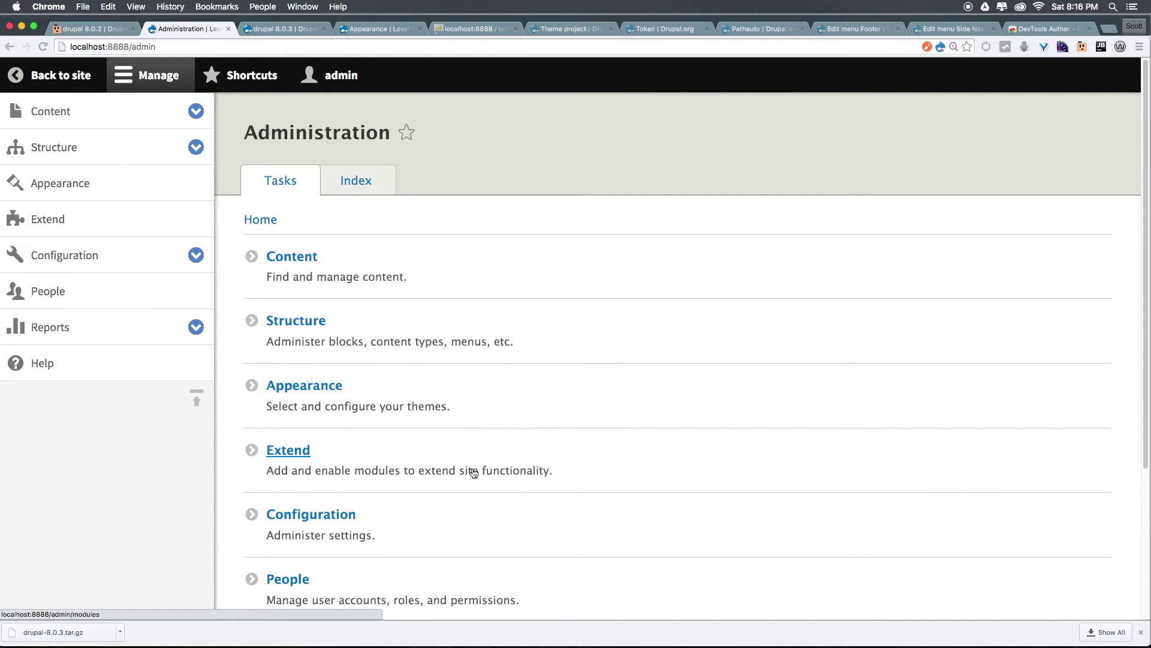
pyautogui.scroll(-4, 311, 391)
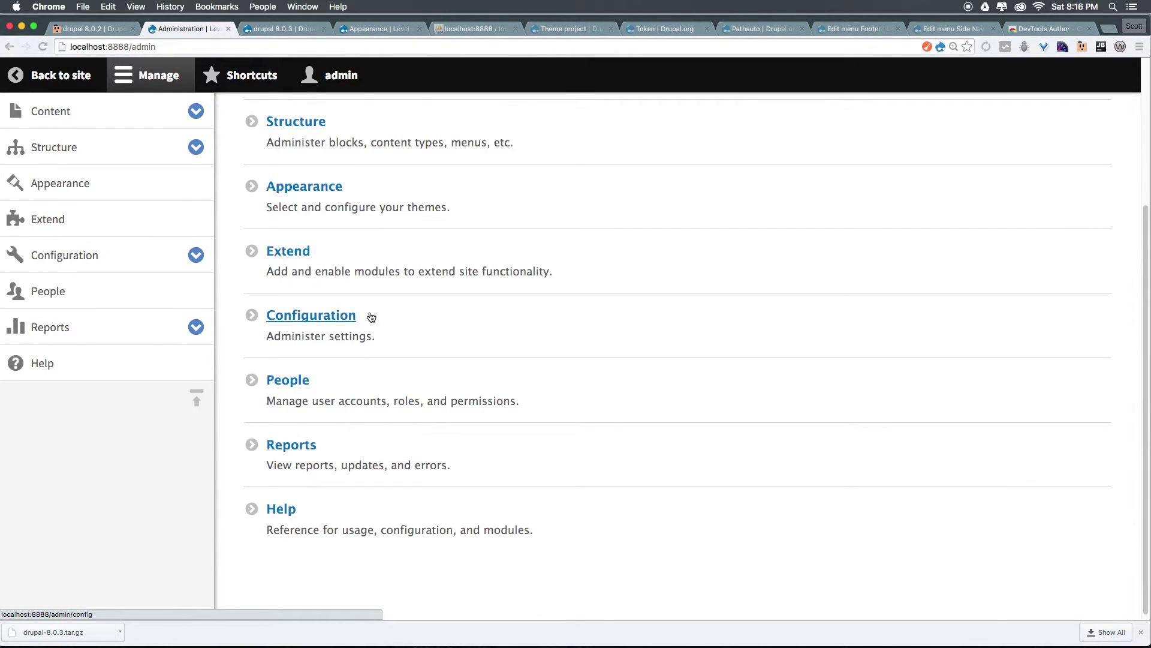
pyautogui.click(323, 338)
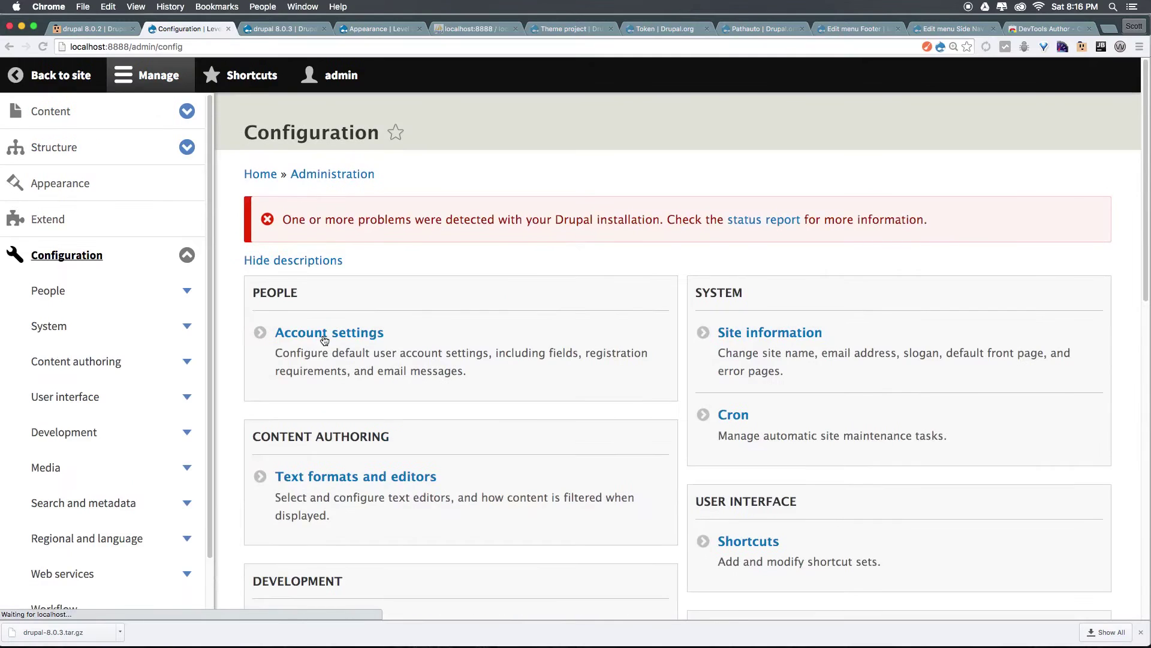
pyautogui.scroll(-1, 512, 368)
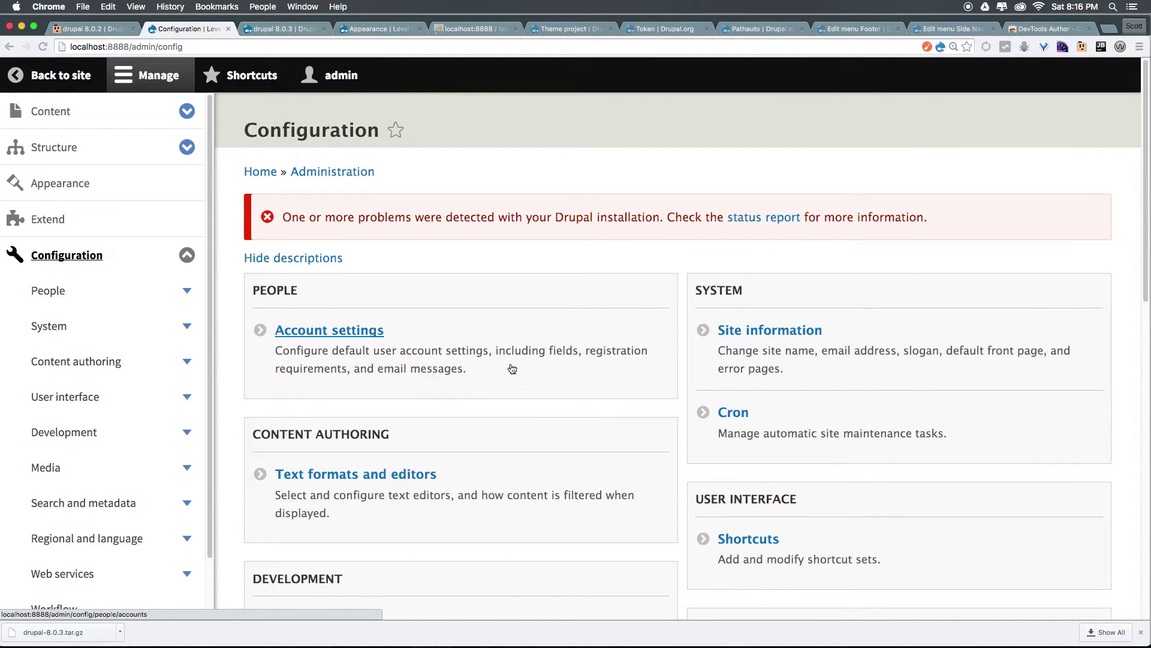
pyautogui.scroll(-10, 512, 368)
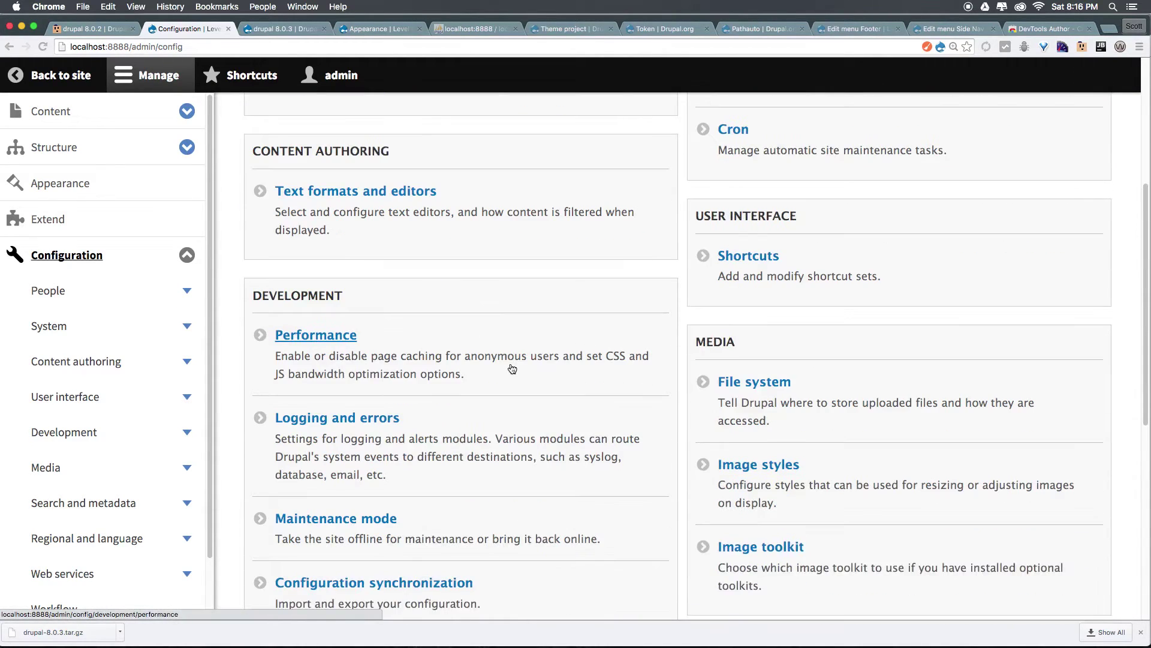
pyautogui.scroll(-1, 510, 370)
pyautogui.scroll(4, 506, 372)
pyautogui.scroll(-11, 444, 465)
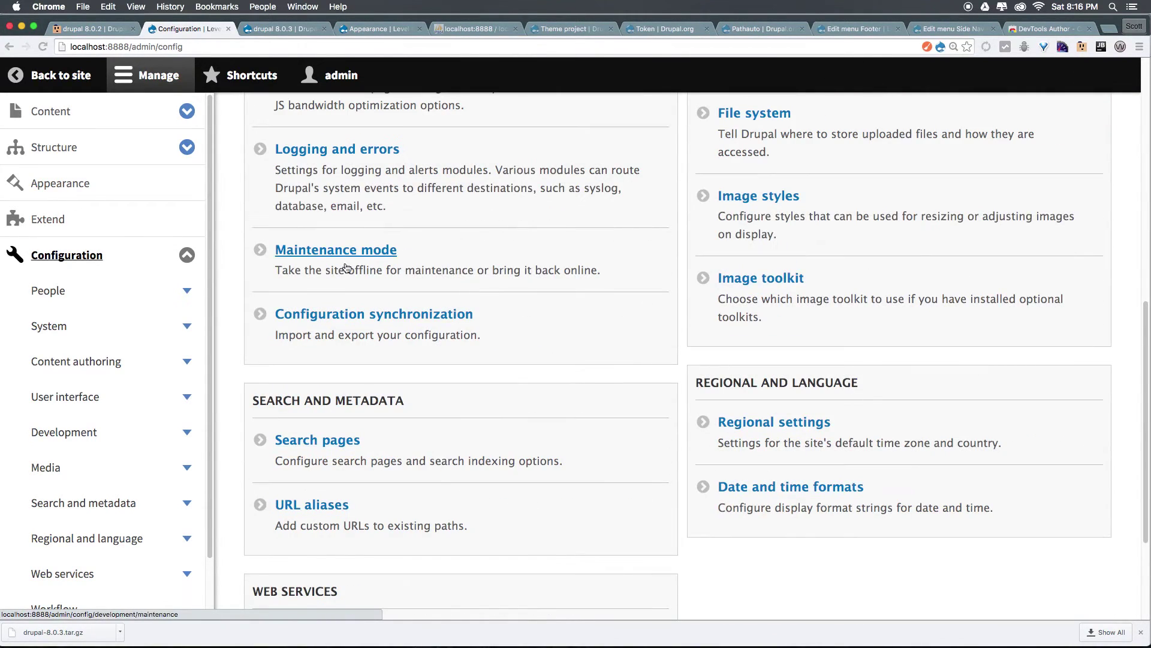
pyautogui.scroll(3, 341, 262)
pyautogui.click(331, 165)
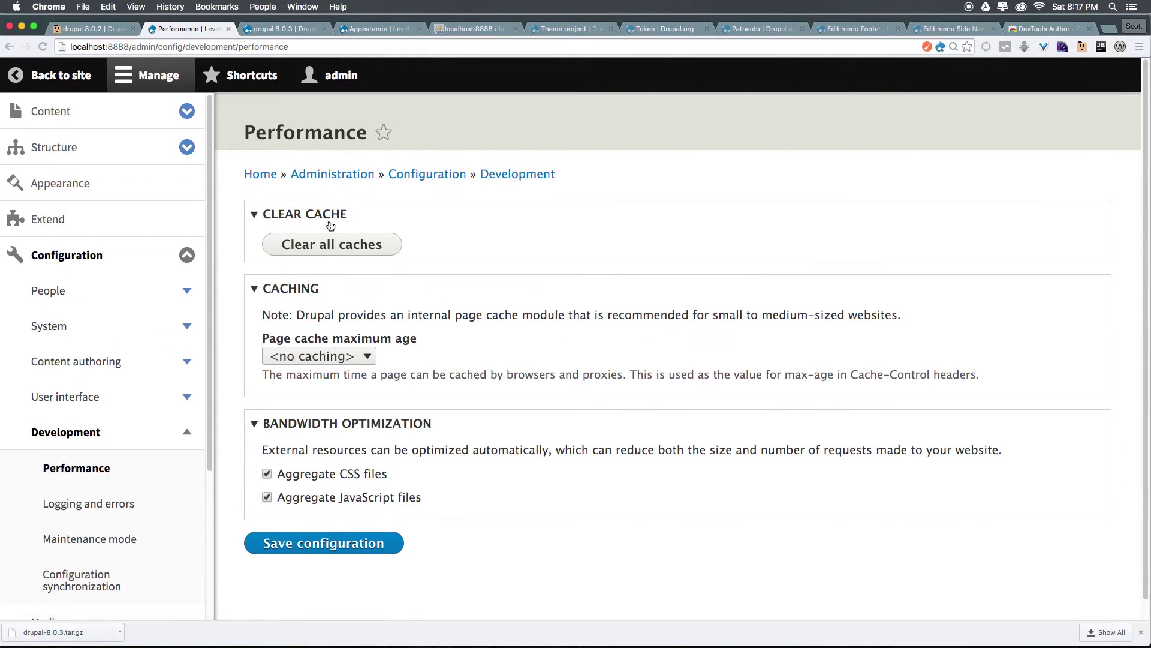
# Clear all caches on the Performance page until the 'Caches cleared.' message appears.
pyautogui.click(354, 249)
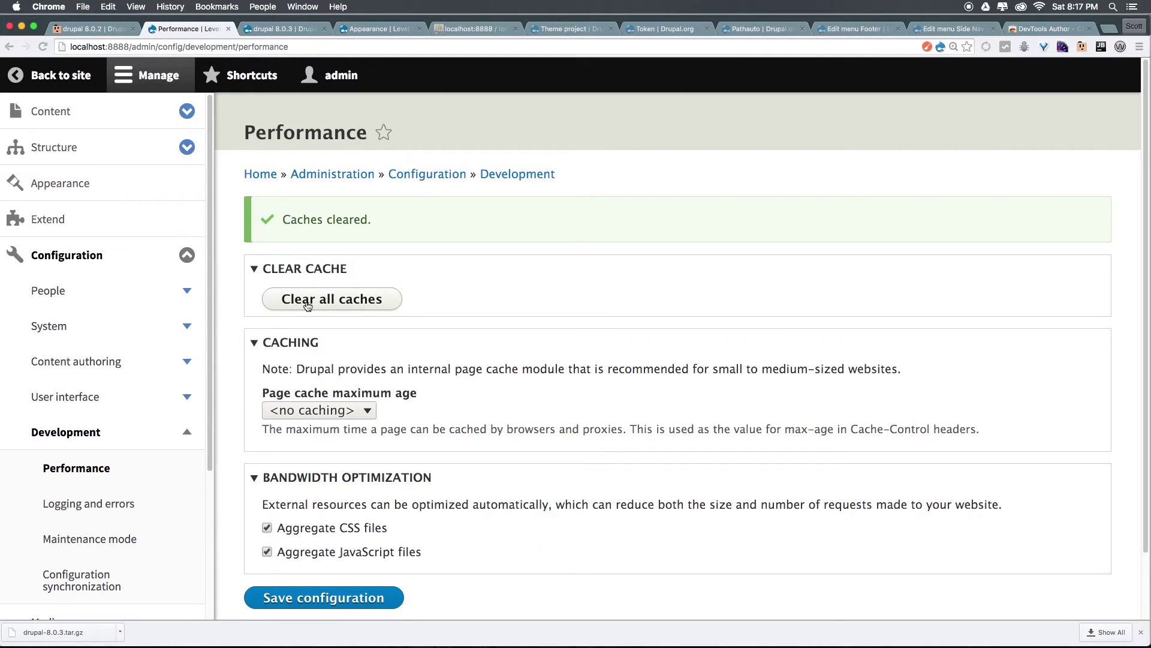
pyautogui.scroll(-2, 306, 408)
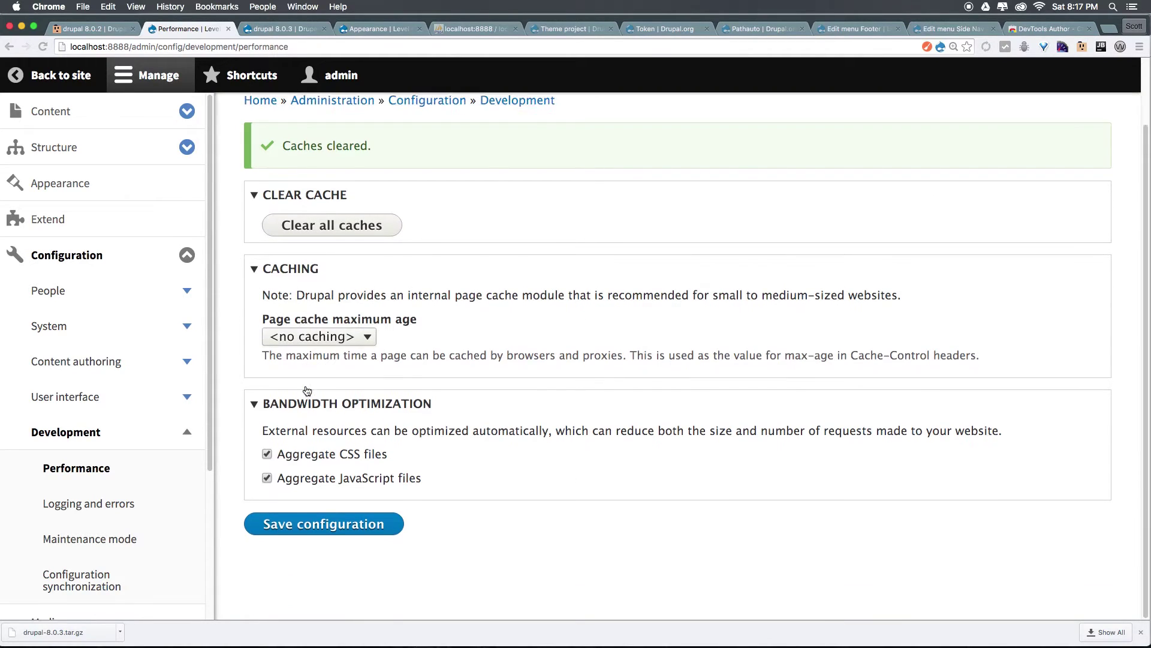
pyautogui.click(187, 254)
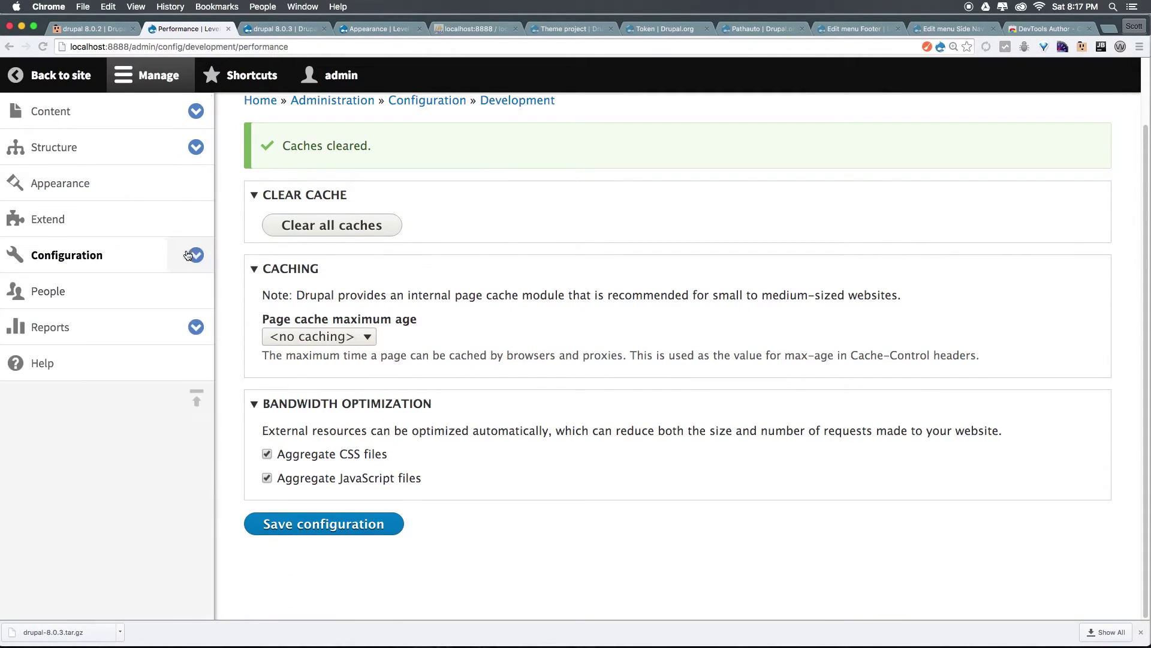
pyautogui.scroll(2, 403, 324)
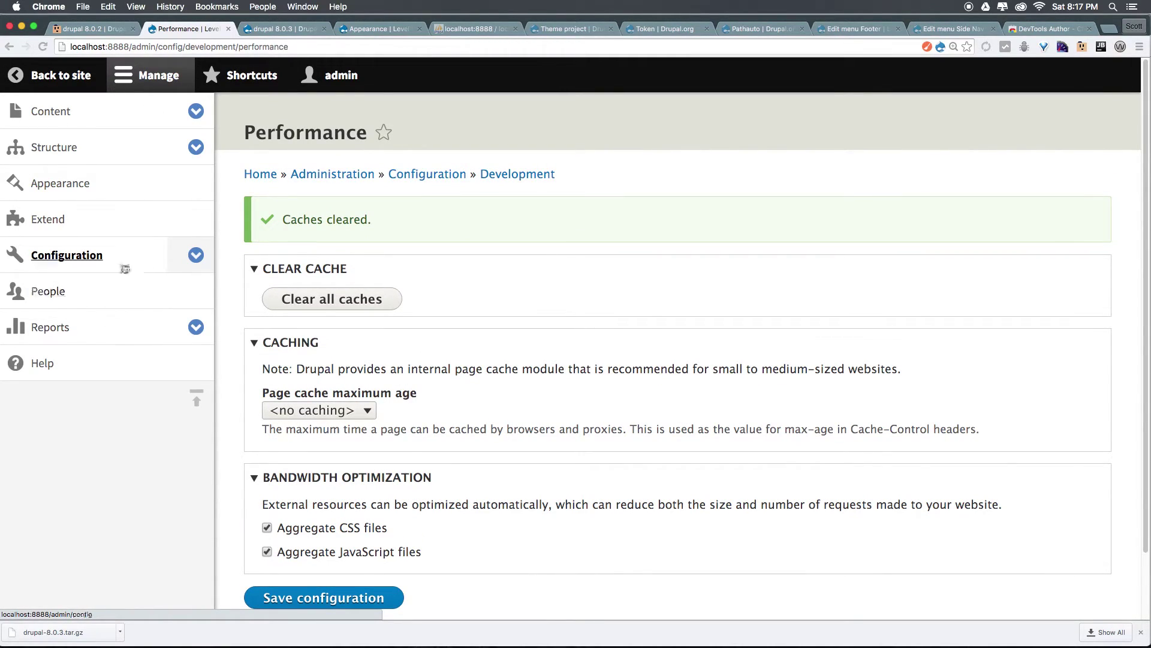
# Go to Extend's Update tab and review the up-to-date status message.
pyautogui.click(90, 219)
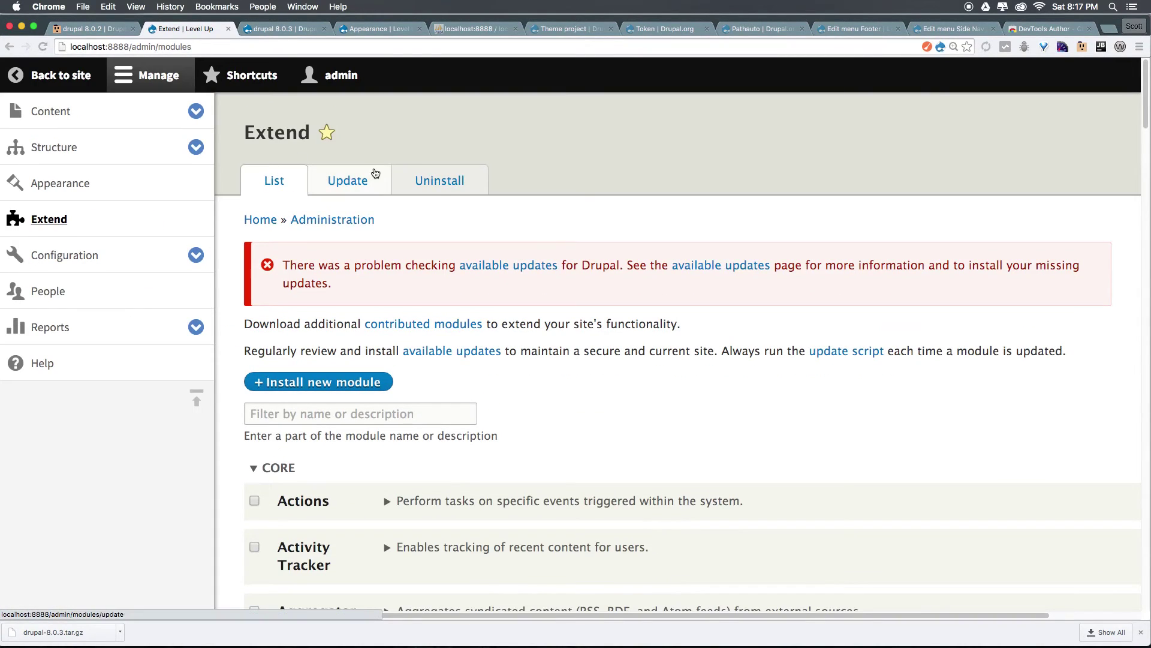
pyautogui.click(361, 176)
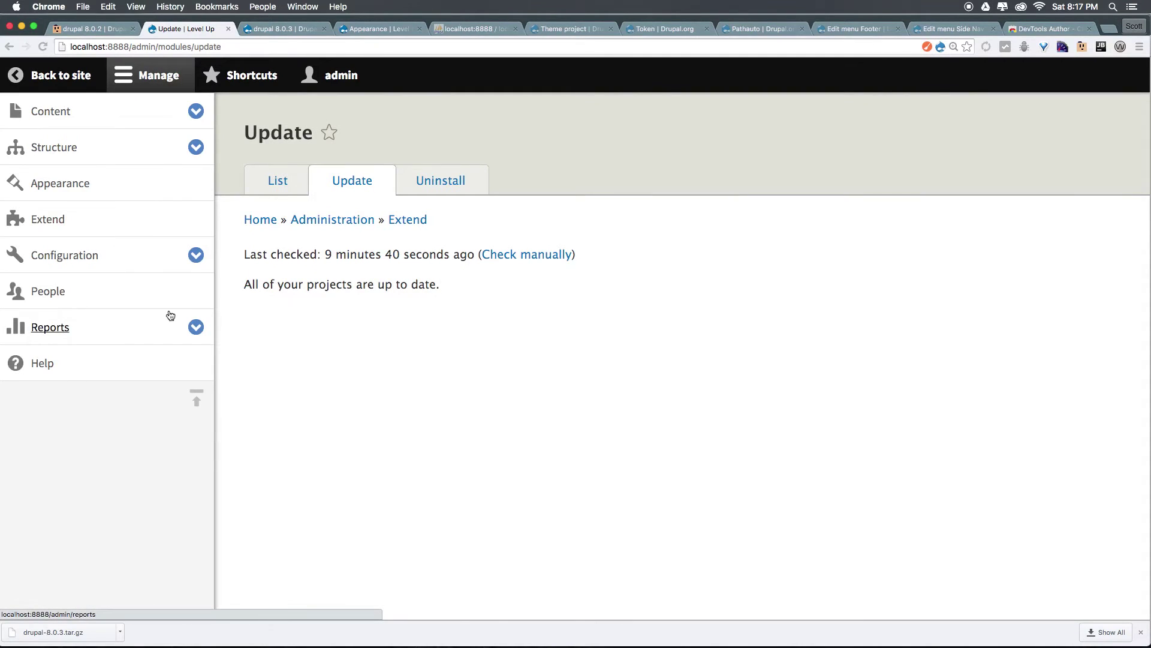
pyautogui.moveTo(443, 285); pyautogui.dragTo(342, 285)
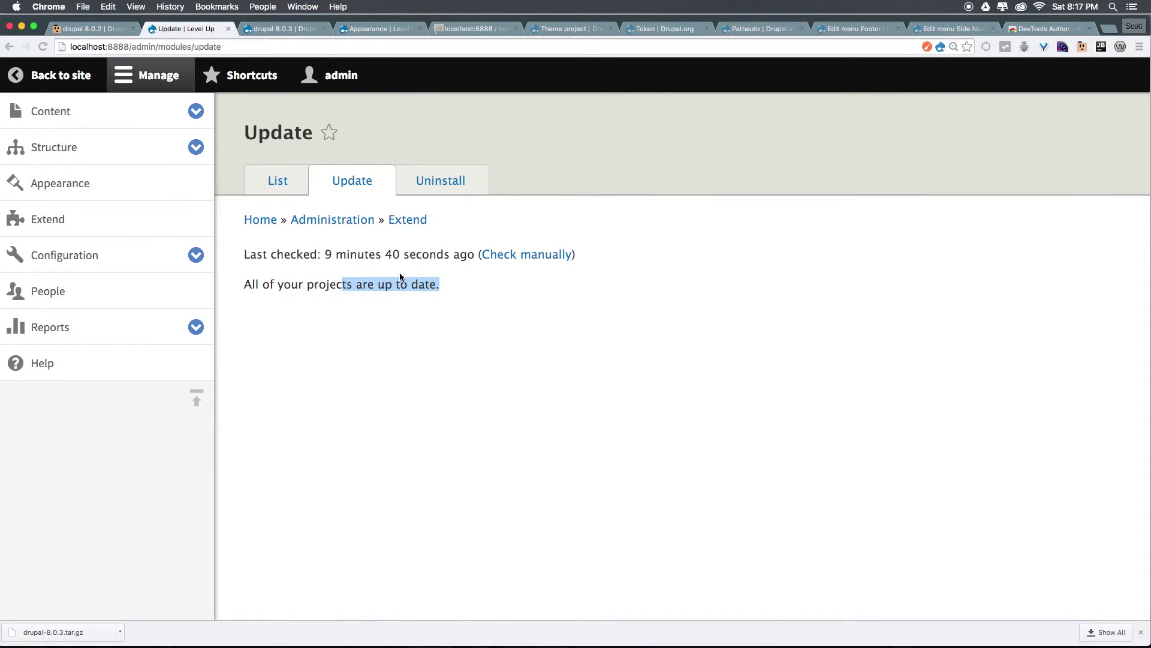
# Run a manual update check and confirm all 6 projects are up to date.
pyautogui.click(517, 259)
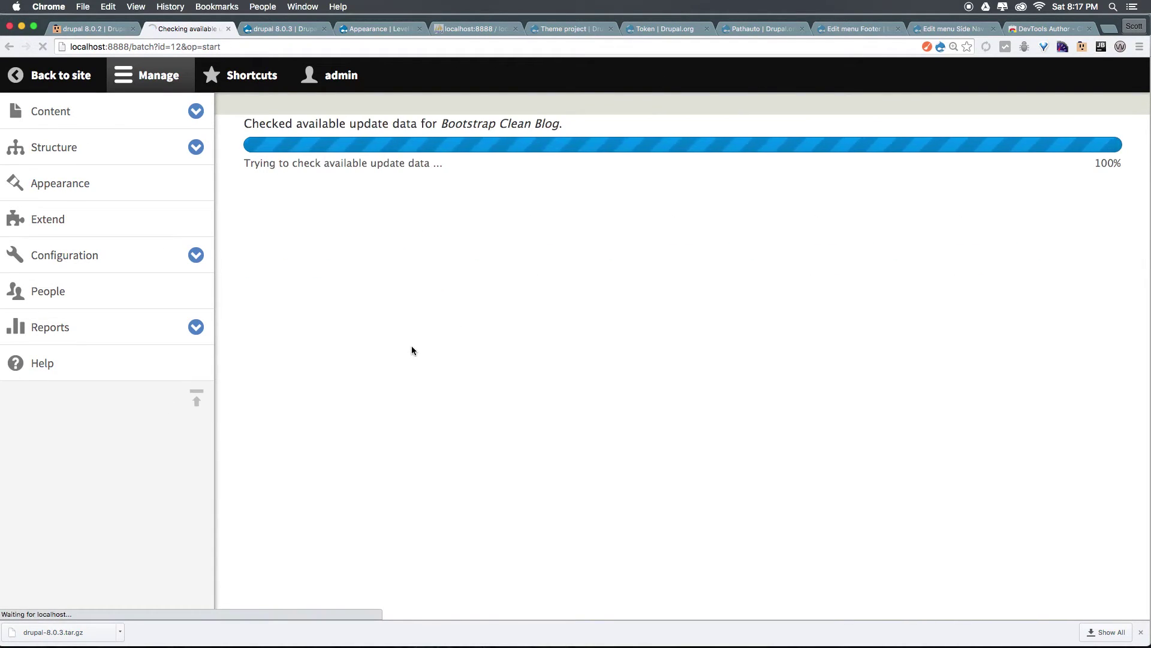
pyautogui.click(434, 252)
pyautogui.tripleClick(434, 251)
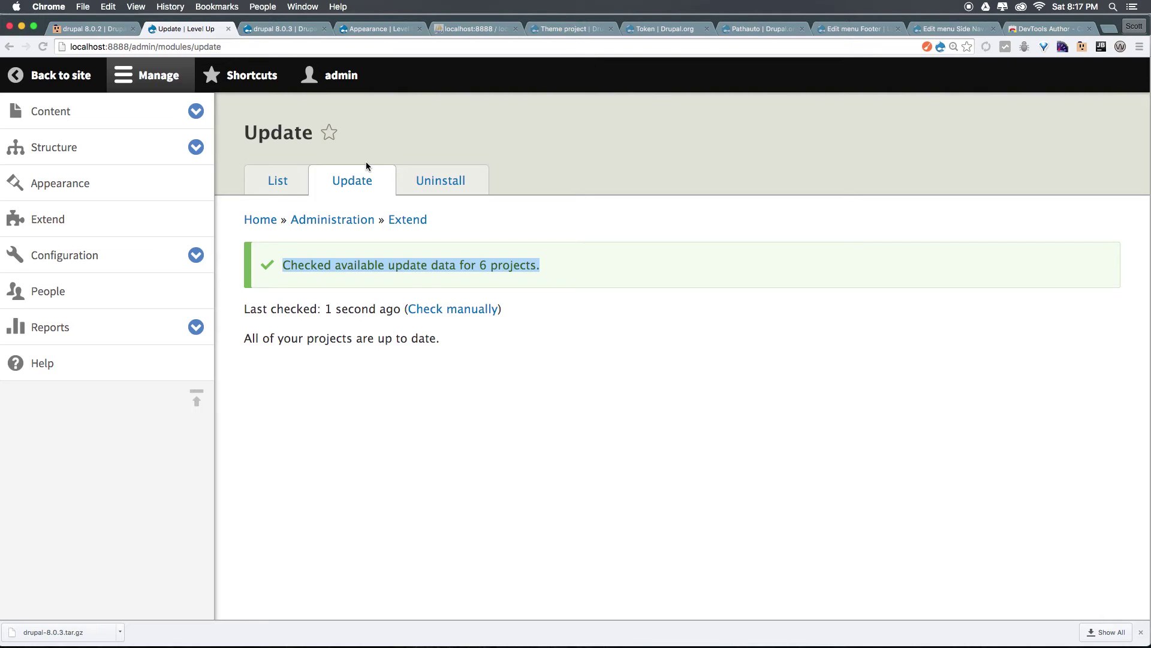
pyautogui.click(707, 465)
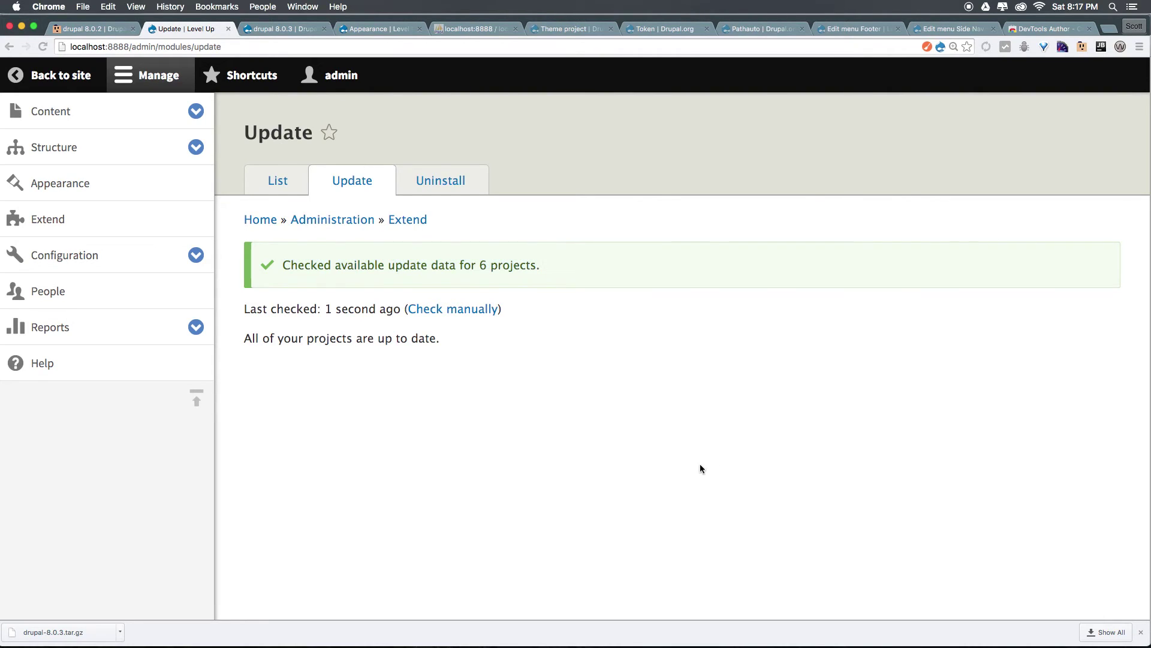